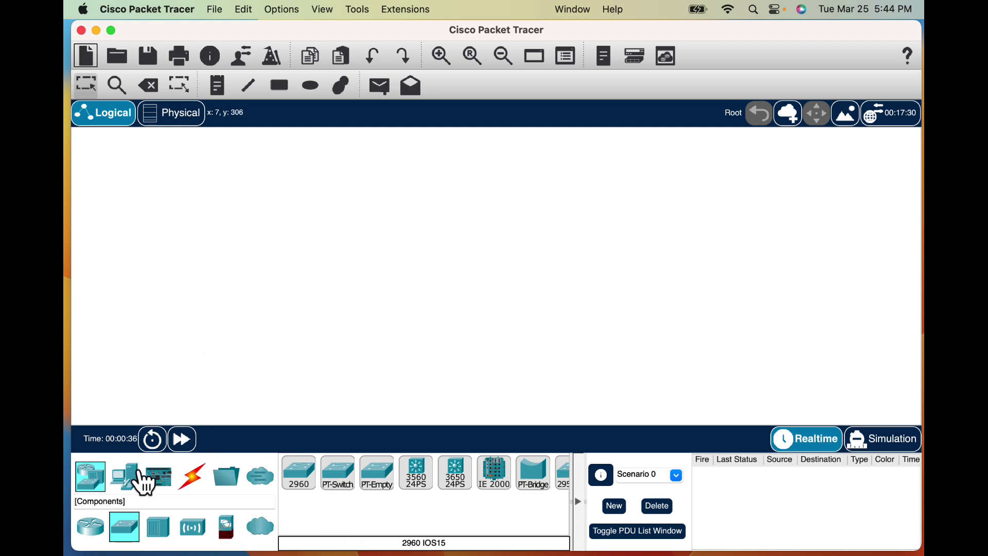
# Place four generic PCs (PC0–PC3) in a row along the bottom of the canvas.
pyautogui.click(89, 478)
pyautogui.click(122, 479)
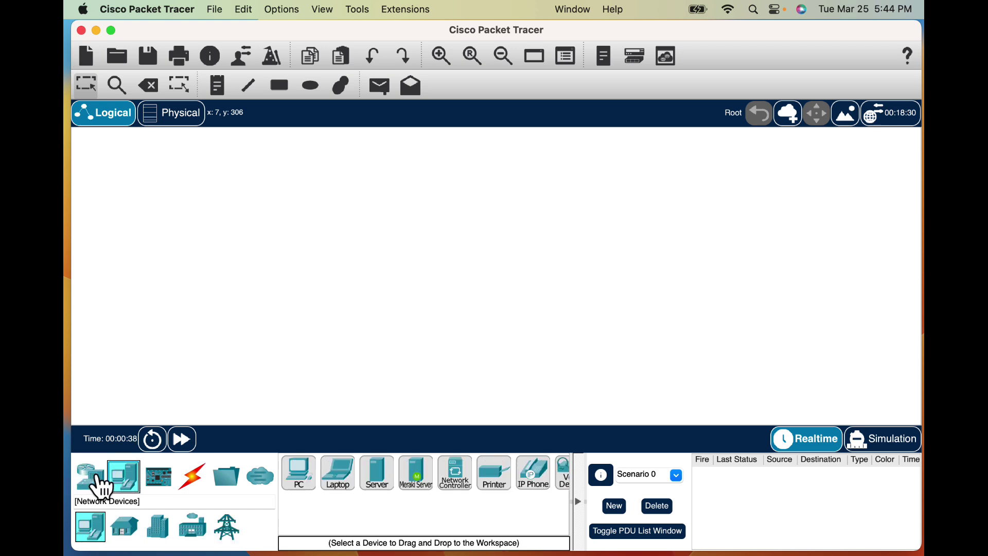
pyautogui.click(308, 471)
pyautogui.click(135, 357)
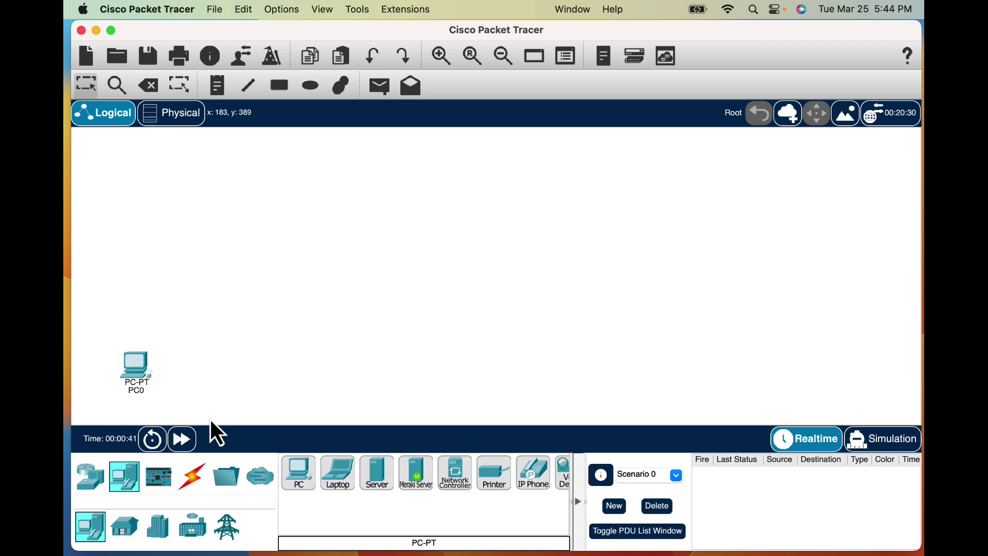
pyautogui.click(298, 471)
pyautogui.click(265, 367)
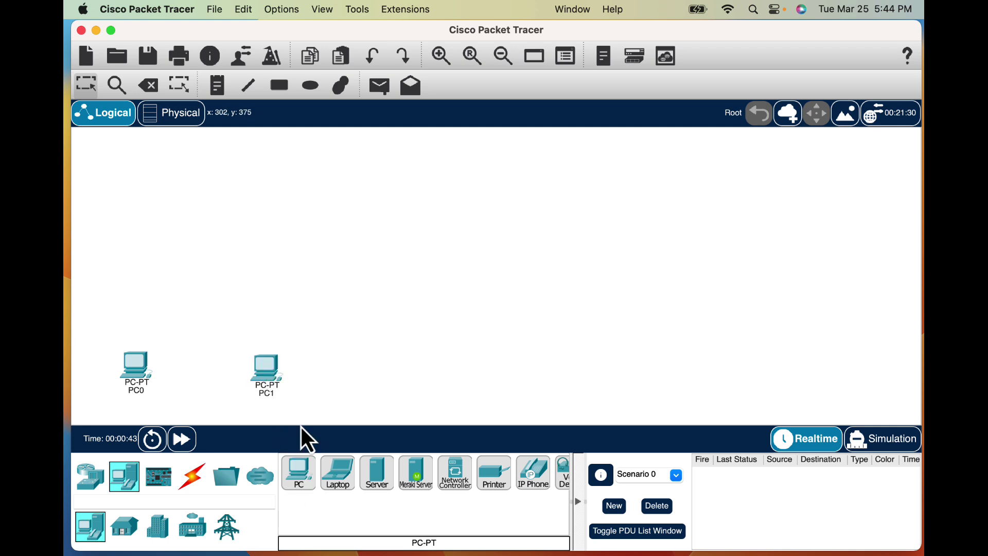
pyautogui.click(310, 473)
pyautogui.click(613, 366)
pyautogui.click(319, 471)
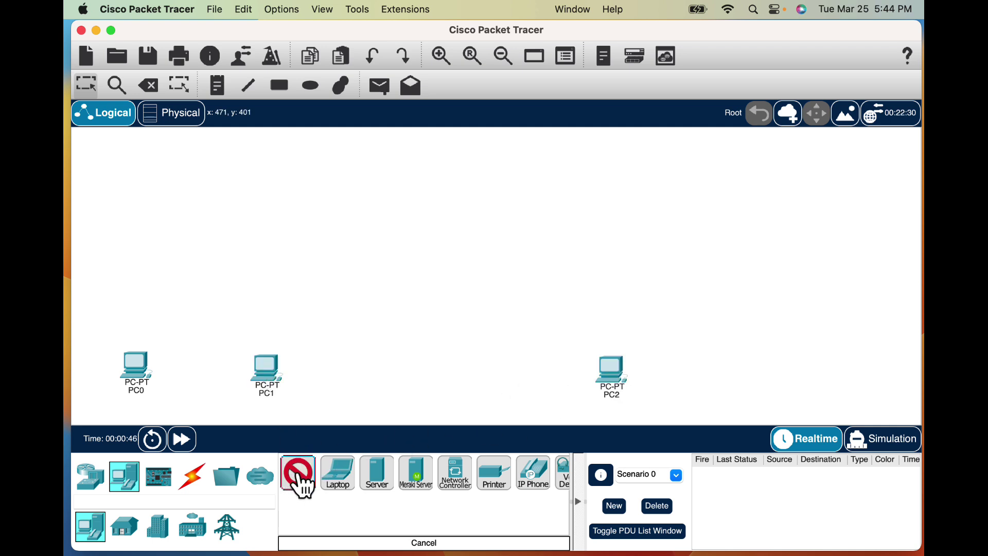
pyautogui.click(710, 370)
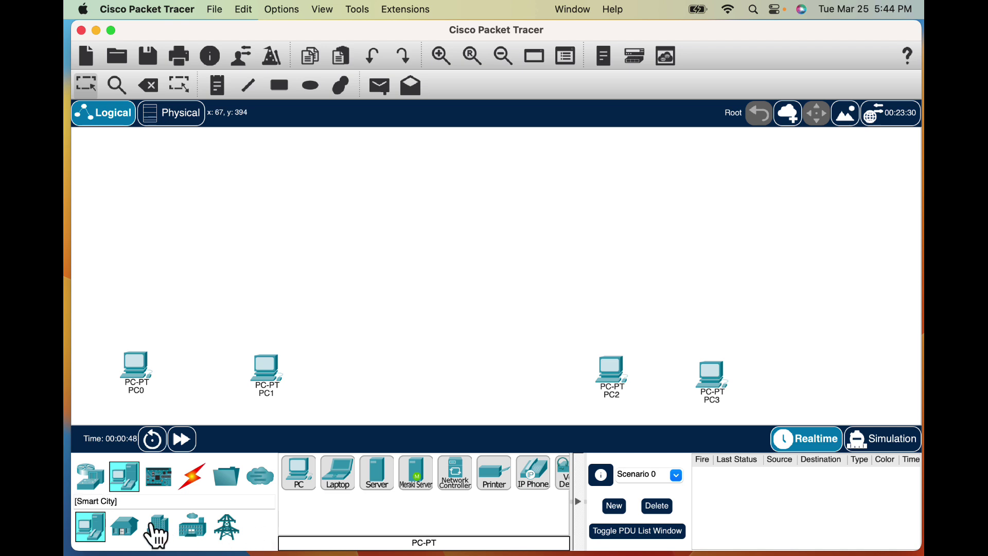
# Place two 2960 switches above the PC pairs and a 1941 router near the top centre.
pyautogui.click(89, 474)
pyautogui.click(125, 523)
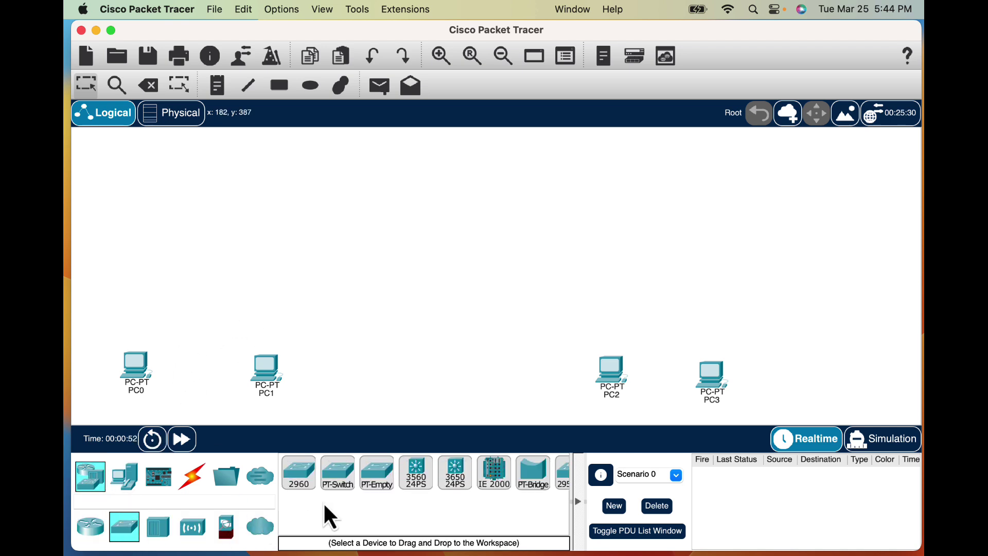
pyautogui.click(298, 474)
pyautogui.click(203, 312)
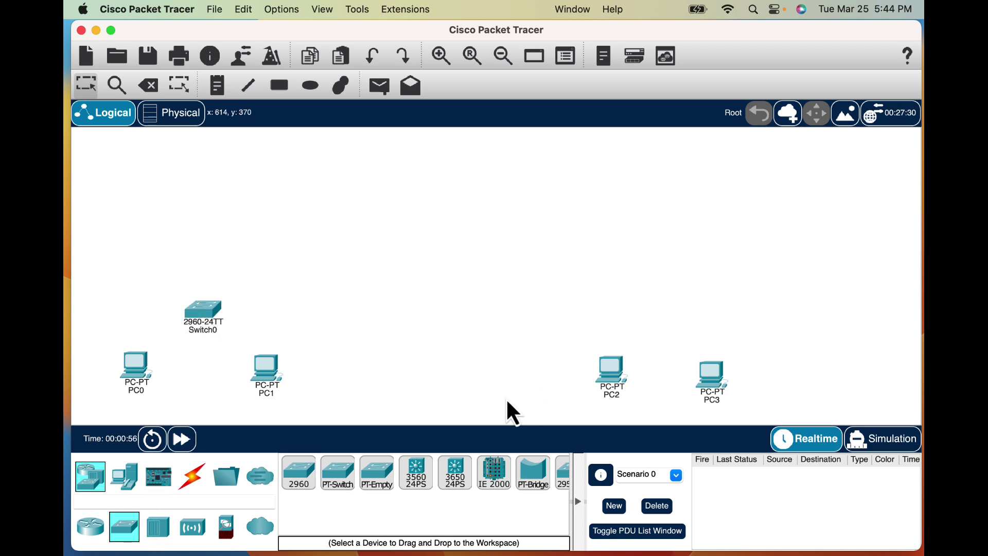
pyautogui.click(296, 476)
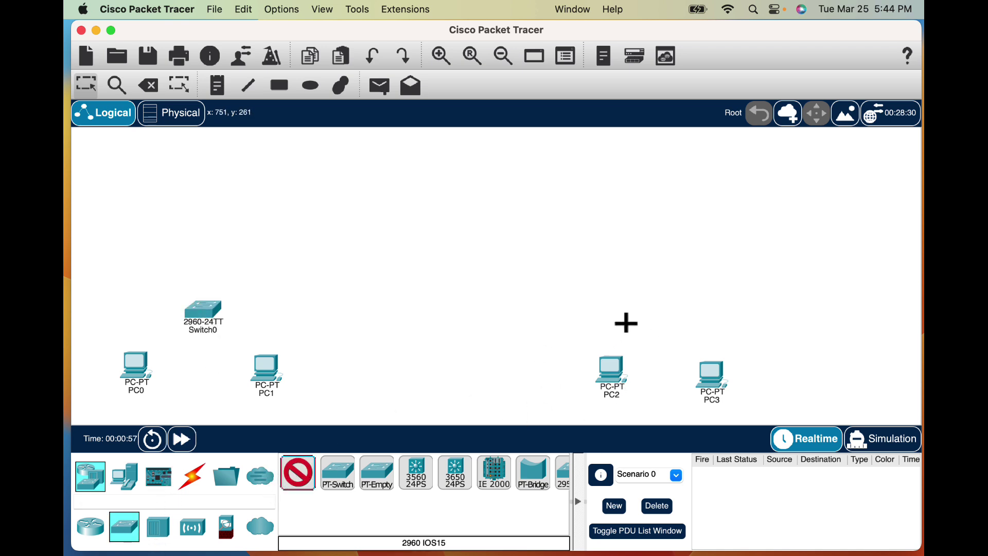
pyautogui.click(661, 315)
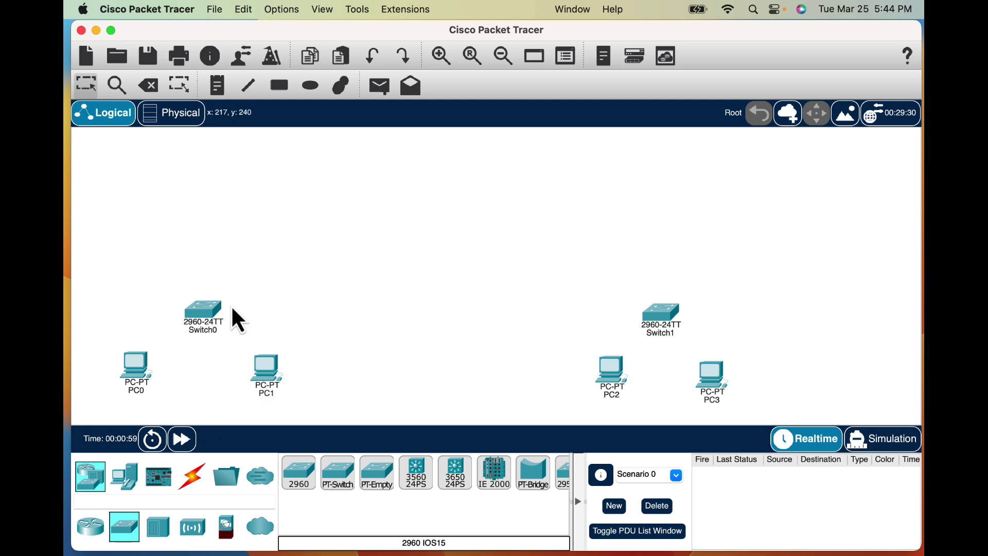
pyautogui.click(90, 525)
pyautogui.click(391, 479)
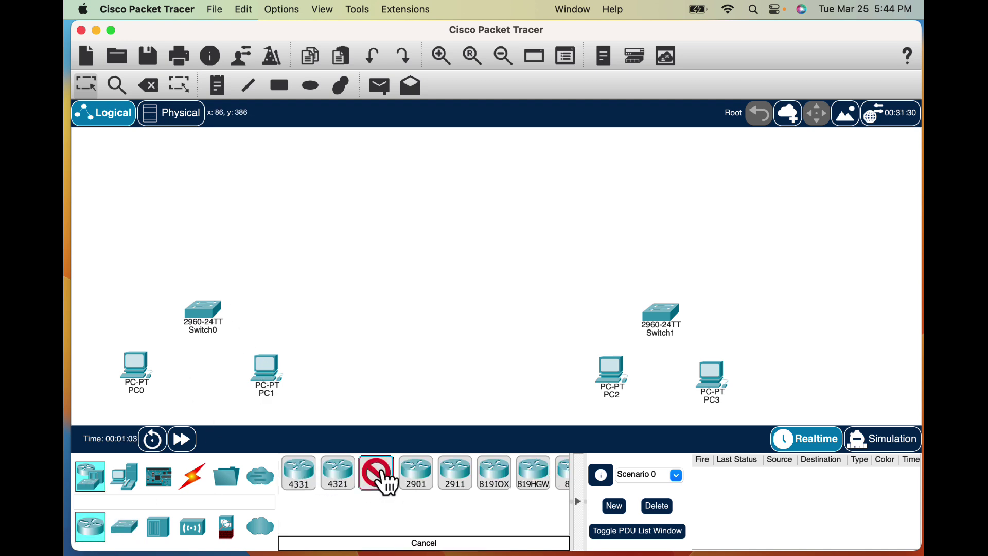
pyautogui.click(438, 207)
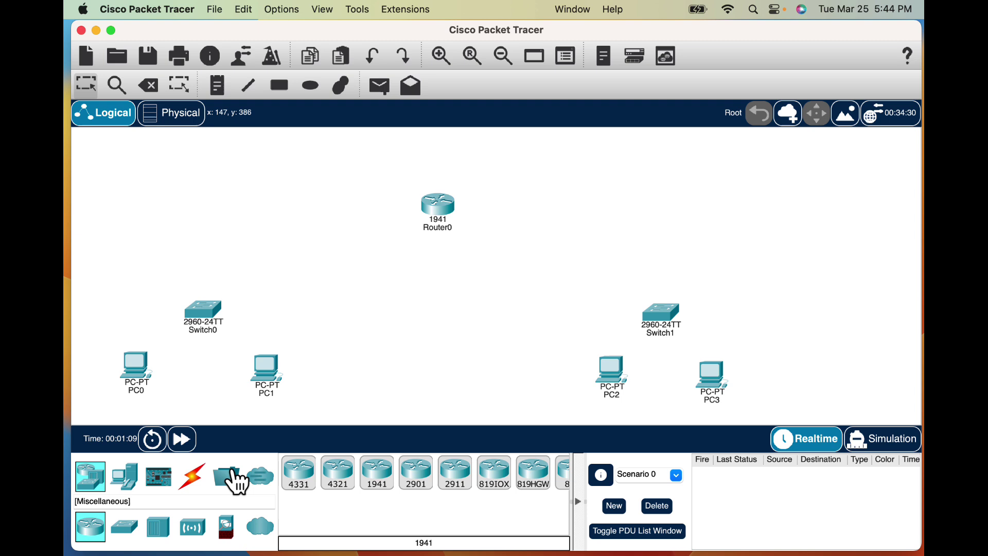
# Cable PC0 and PC1 FastEthernet0 to Switch0 FastEthernet0/1 and 0/2 with copper straight-through.
pyautogui.click(193, 479)
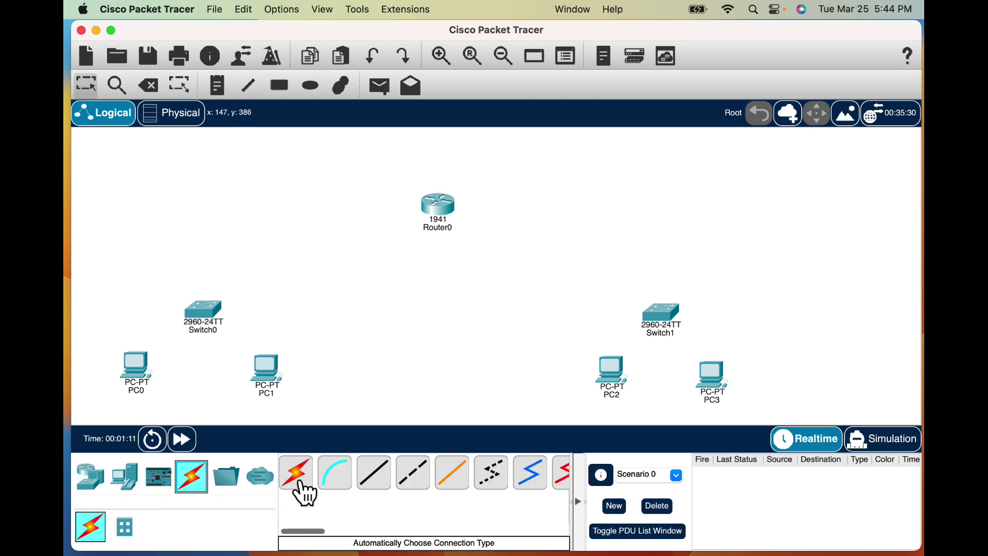
pyautogui.click(393, 485)
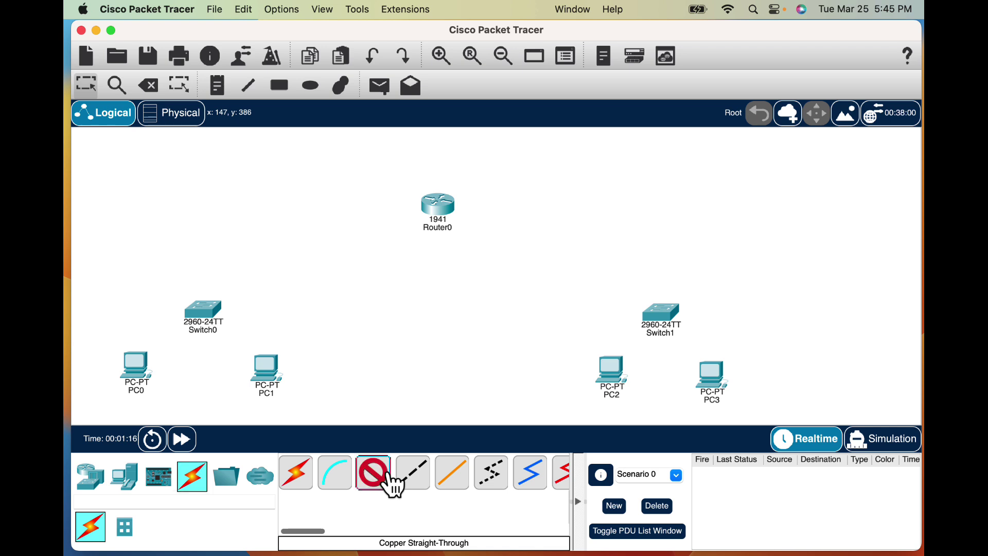
pyautogui.click(138, 366)
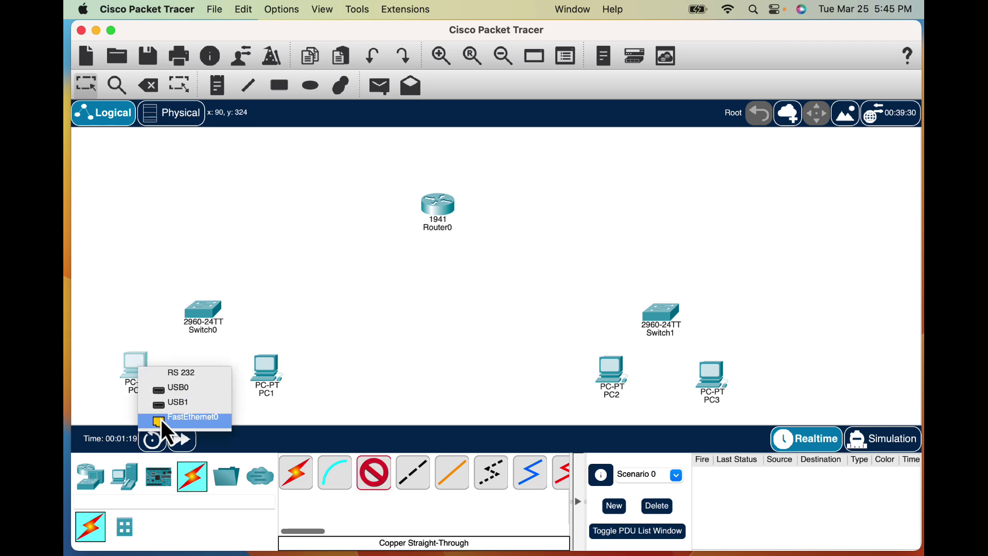
pyautogui.click(159, 418)
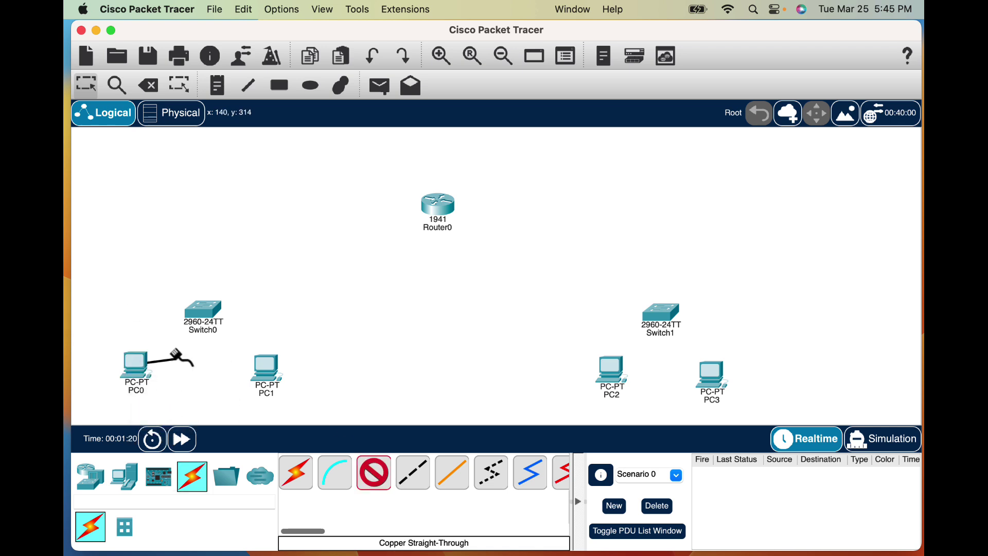
pyautogui.click(202, 312)
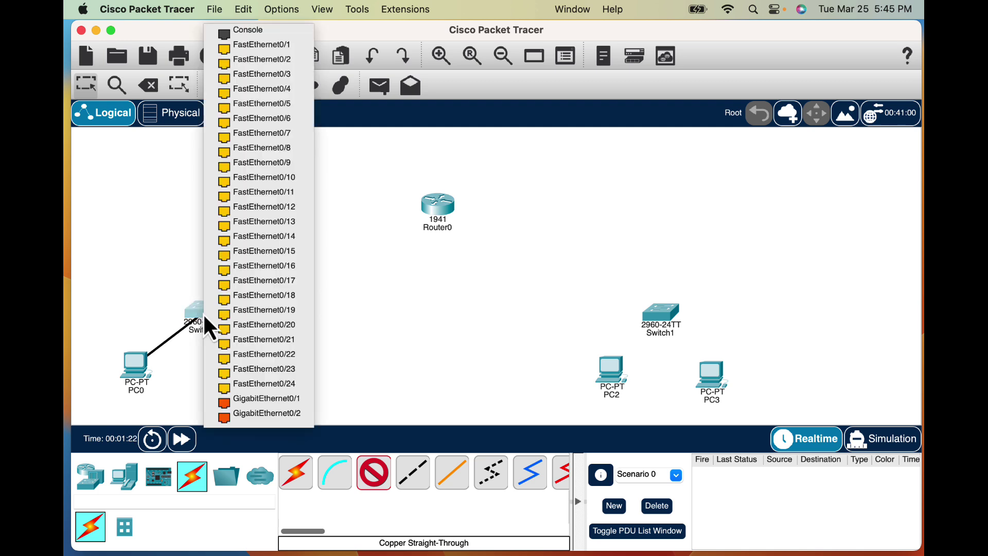
pyautogui.click(264, 44)
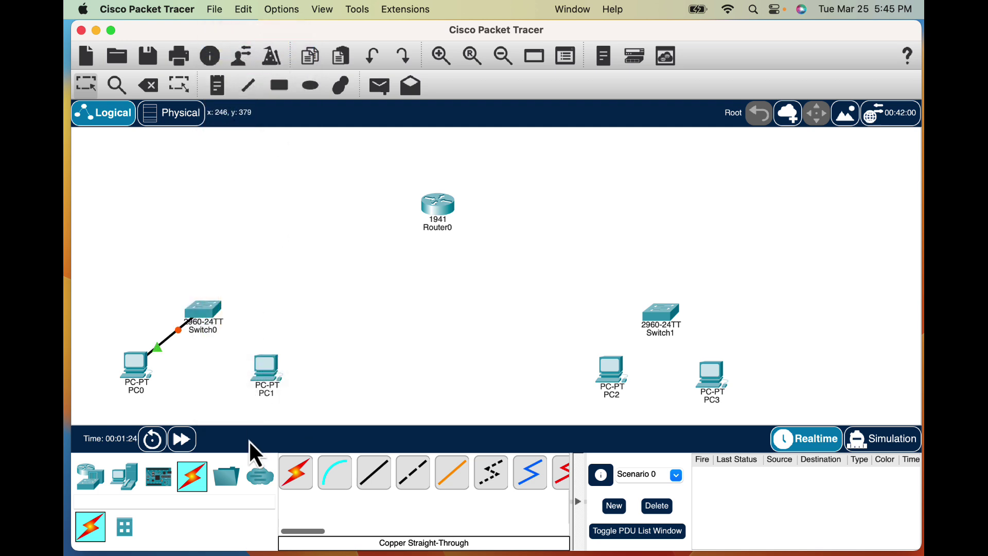
pyautogui.click(378, 486)
pyautogui.click(267, 369)
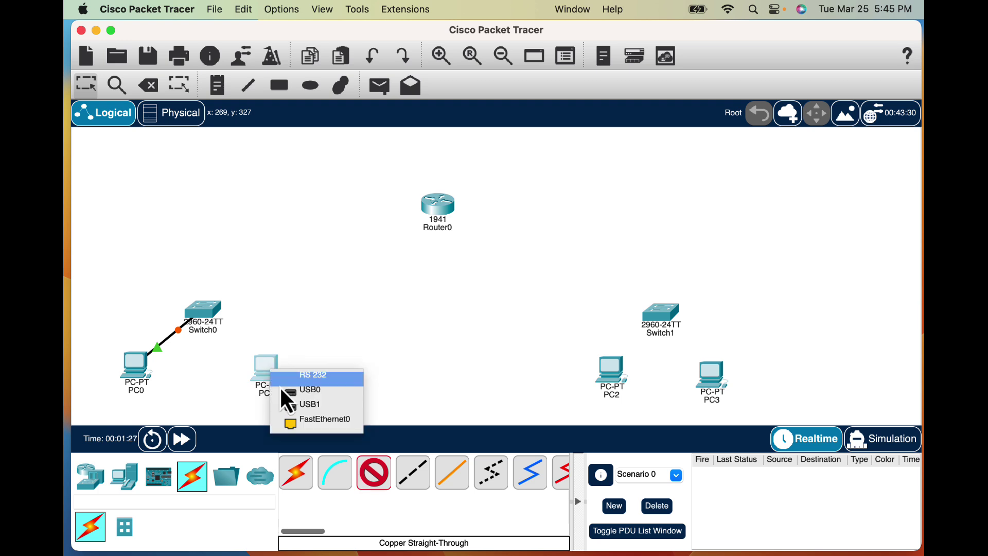
pyautogui.click(303, 427)
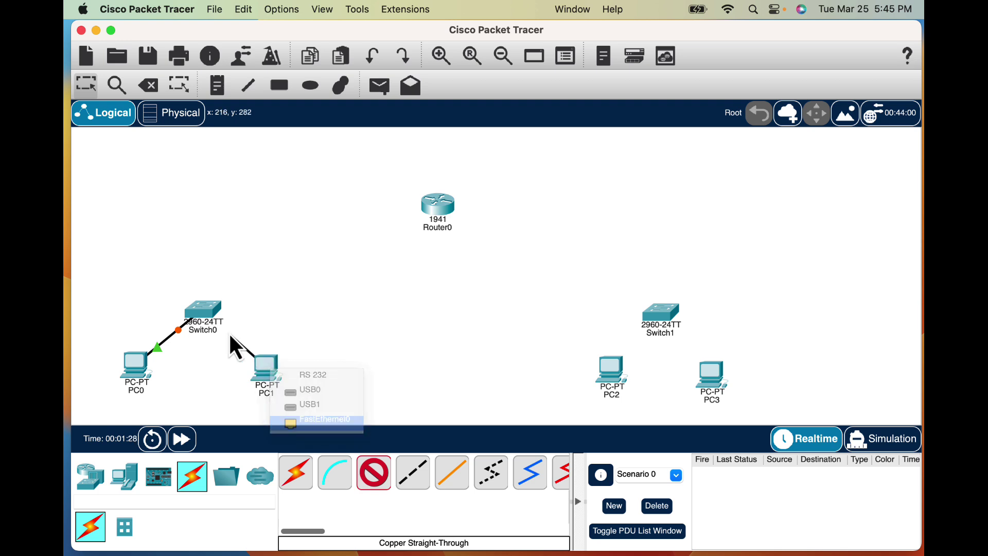
pyautogui.click(208, 307)
pyautogui.click(243, 48)
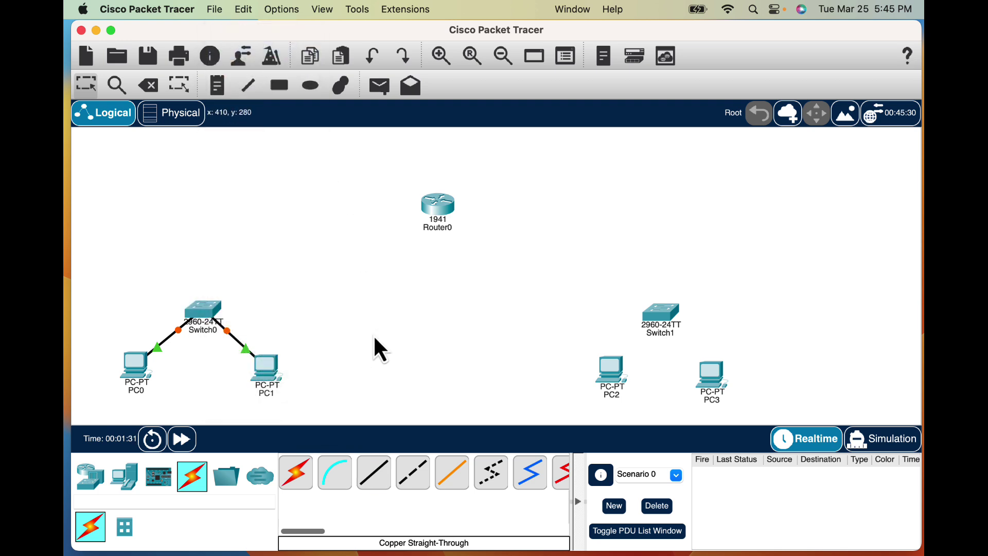
# Cable PC2 and PC3 FastEthernet0 to Switch1 FastEthernet0/1 and the next free port.
pyautogui.click(376, 472)
pyautogui.click(607, 372)
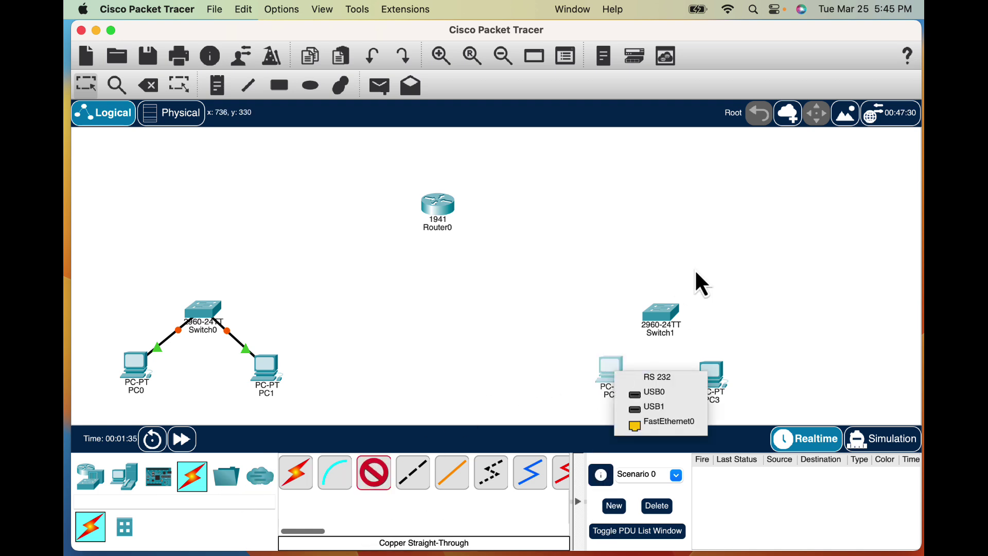
pyautogui.click(658, 426)
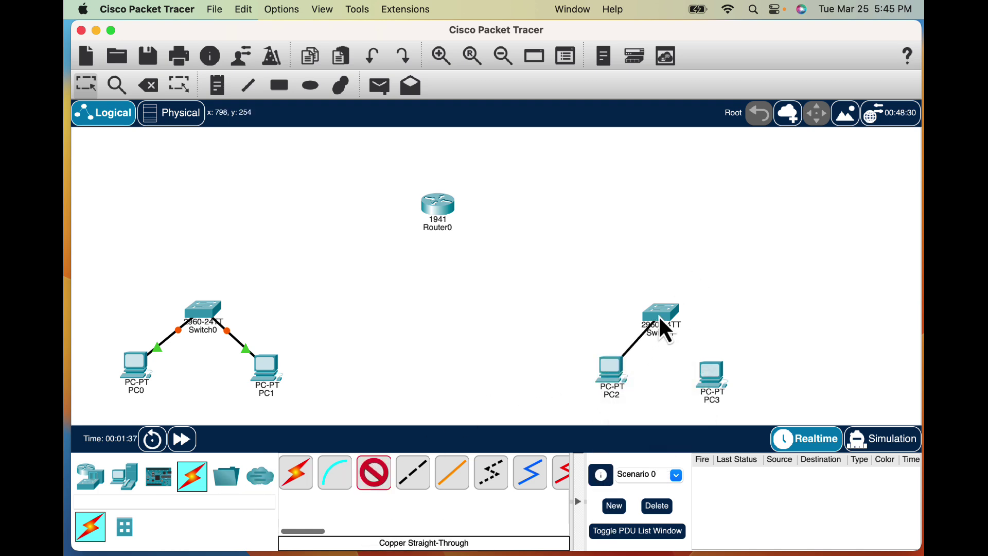
pyautogui.click(668, 315)
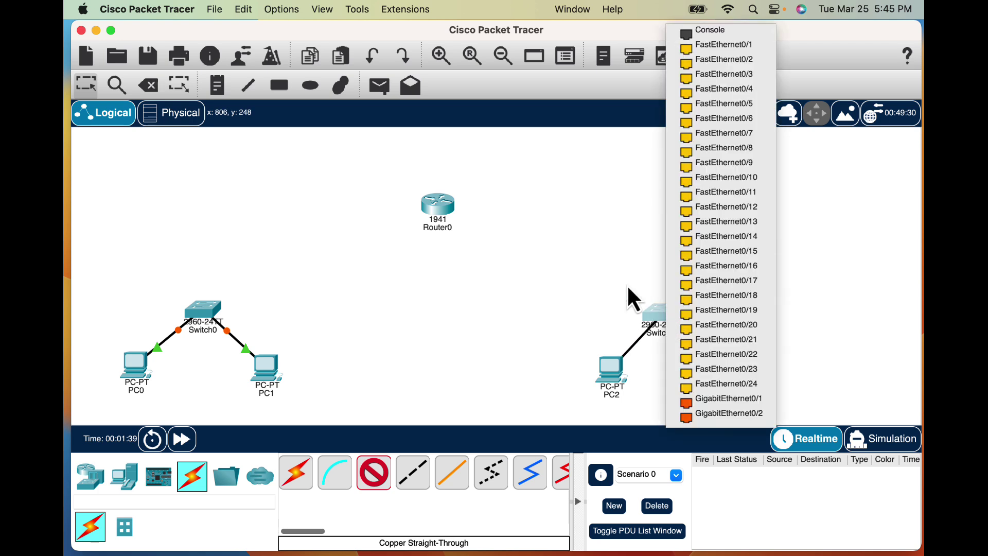
pyautogui.click(723, 45)
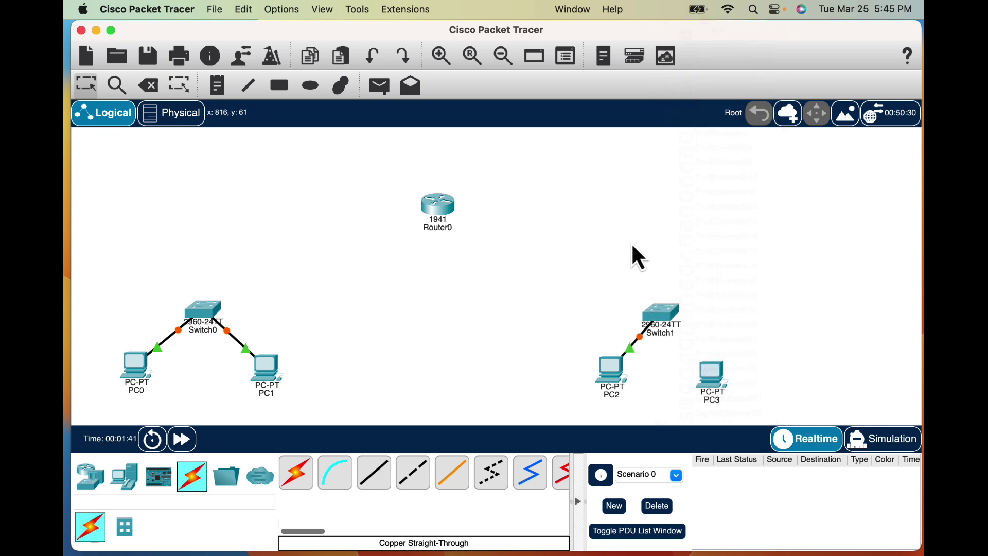
pyautogui.click(385, 479)
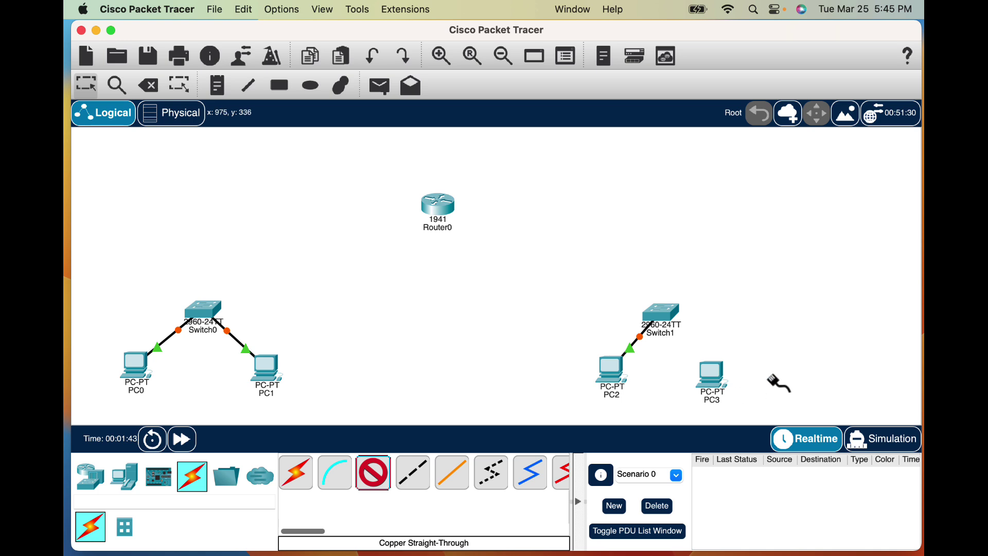
pyautogui.click(712, 382)
pyautogui.click(740, 434)
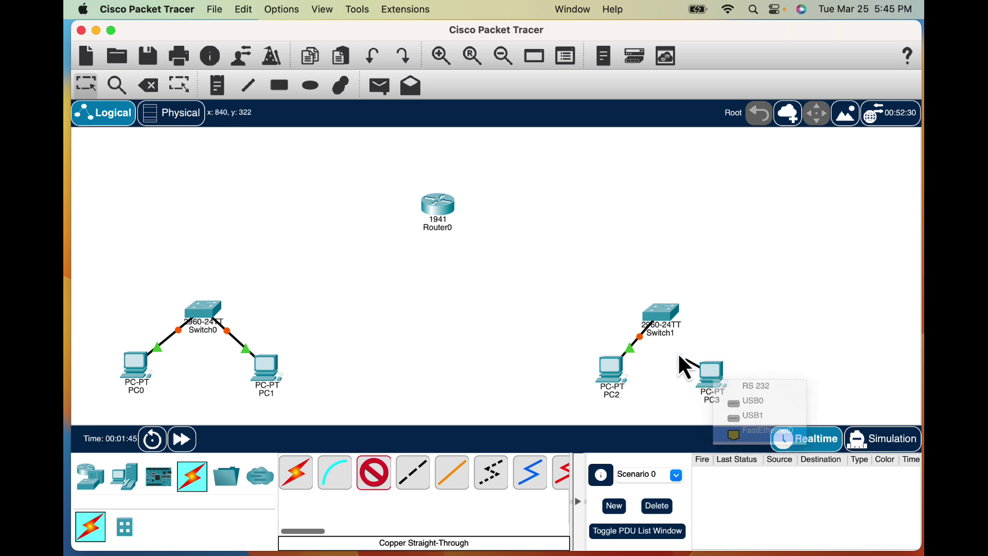
pyautogui.click(668, 310)
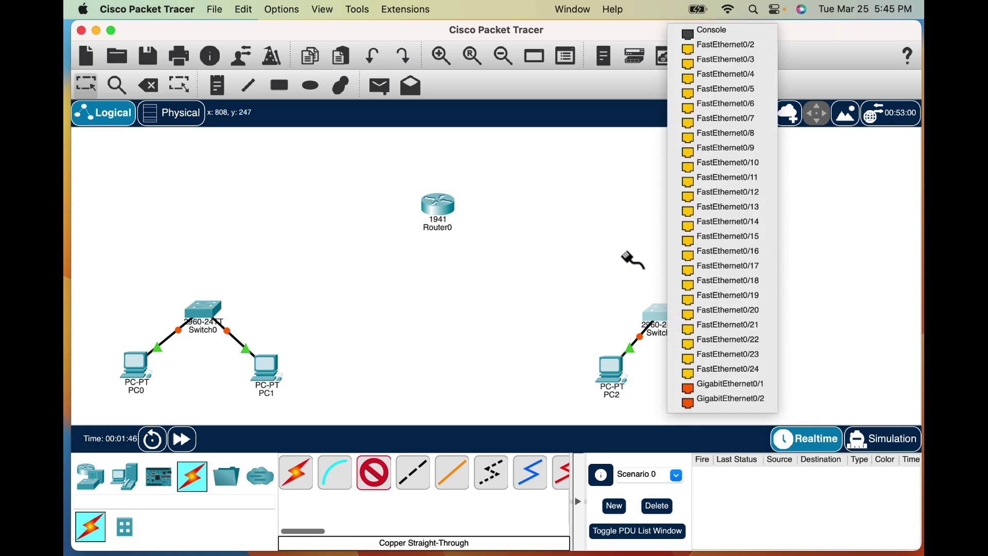
pyautogui.click(737, 47)
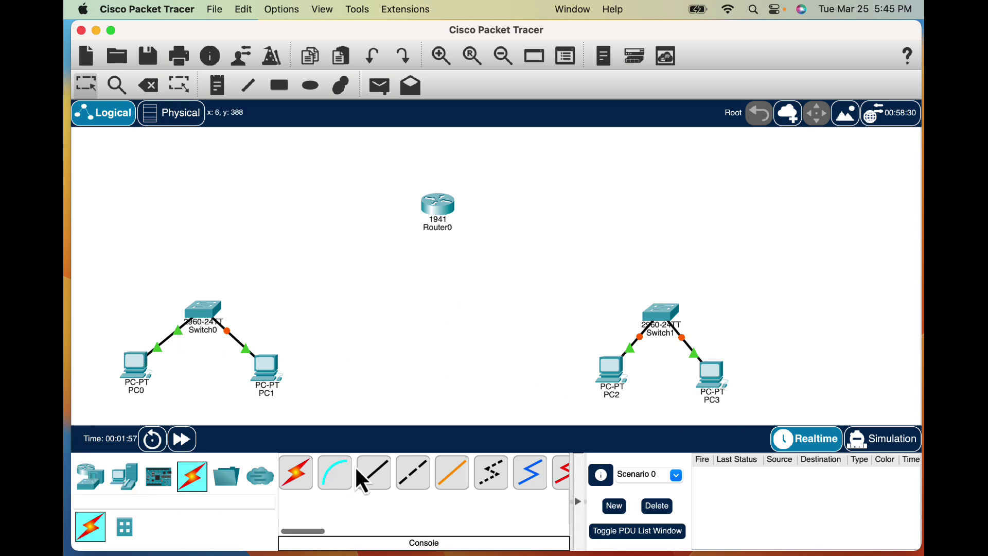
# Connect Switch0 GigabitEthernet0/1 to Router0 GigabitEthernet0/0 with a copper straight-through cable.
pyautogui.click(389, 483)
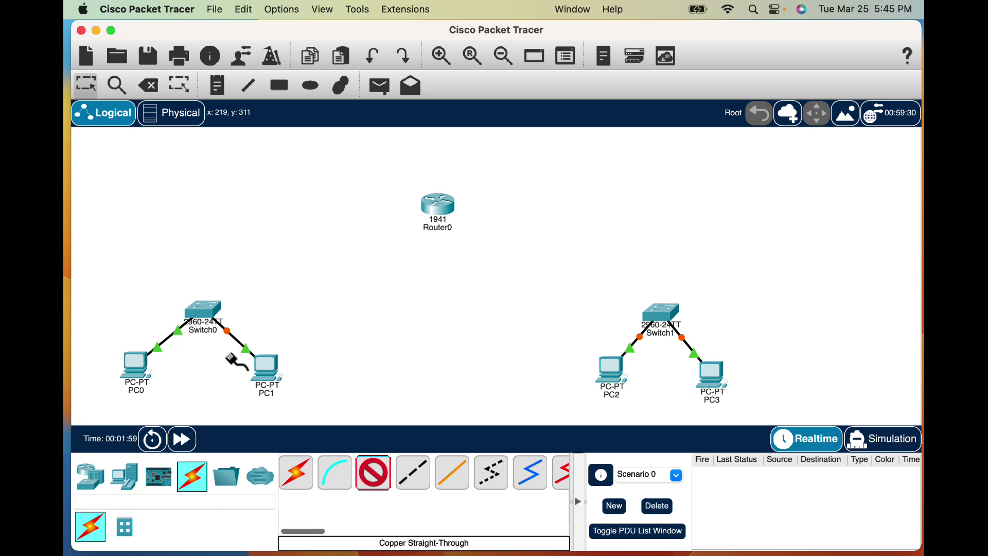
pyautogui.click(204, 311)
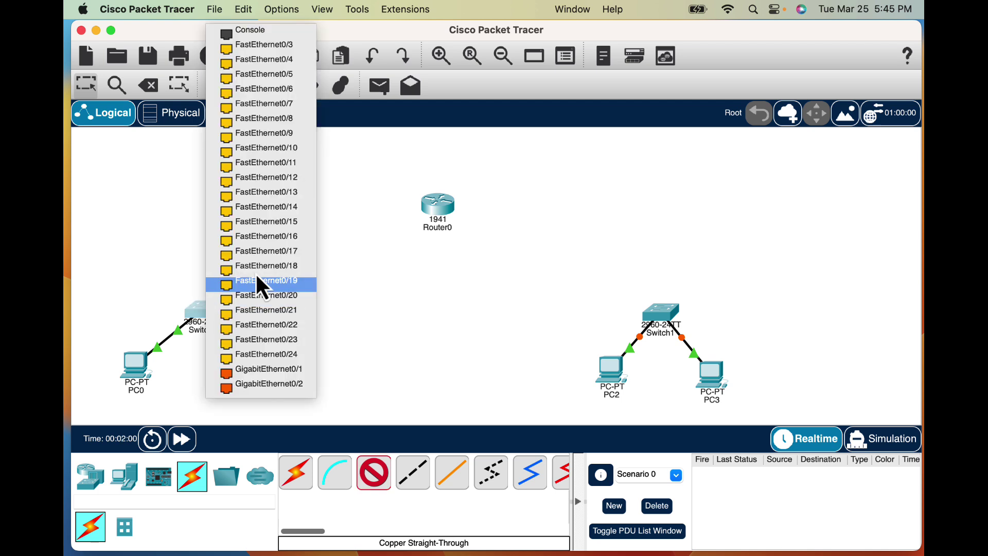
pyautogui.click(266, 370)
pyautogui.click(437, 206)
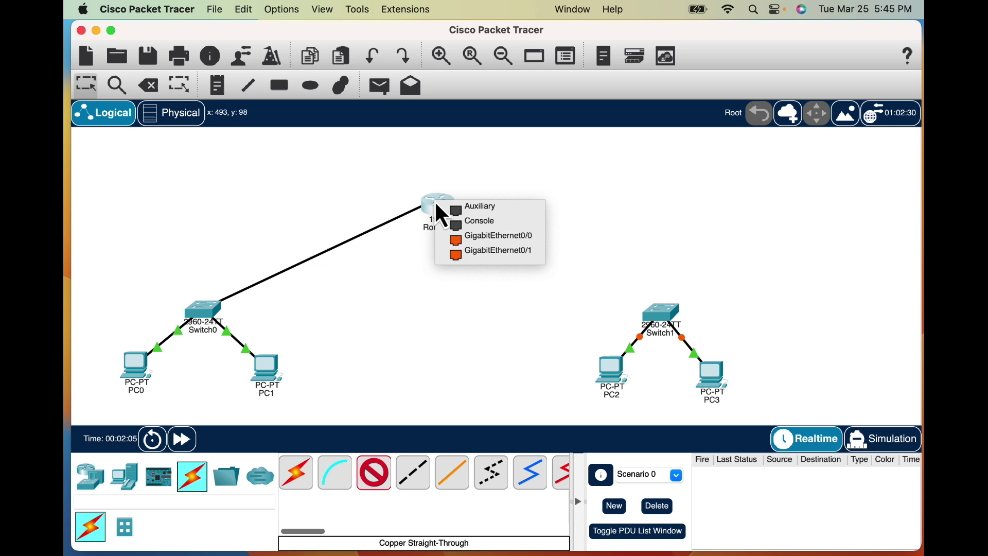
pyautogui.click(465, 239)
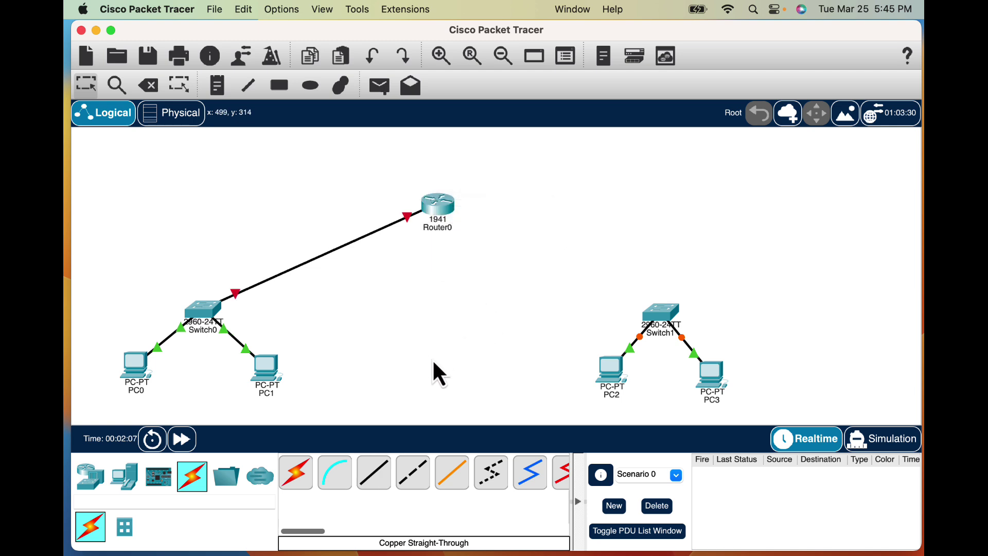
# Connect Switch1 GigabitEthernet0/1 to Router0 GigabitEthernet0/1 with a copper straight-through cable.
pyautogui.click(381, 474)
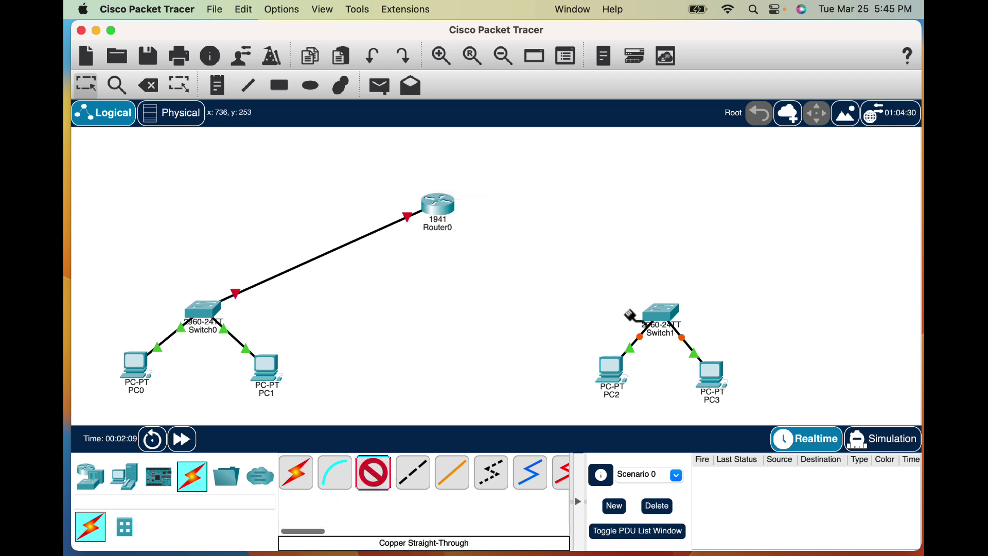
pyautogui.click(660, 312)
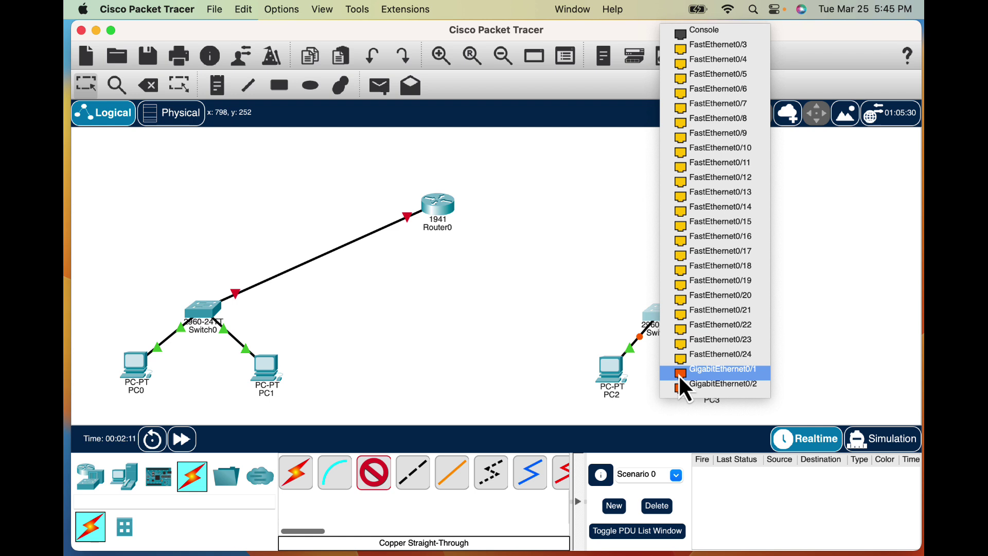
pyautogui.click(678, 371)
pyautogui.click(436, 203)
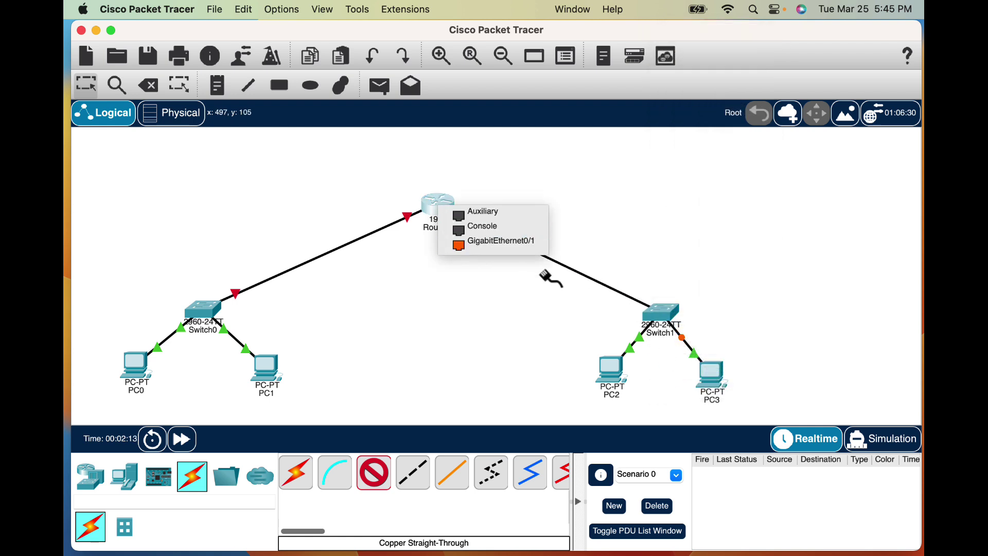
pyautogui.click(506, 244)
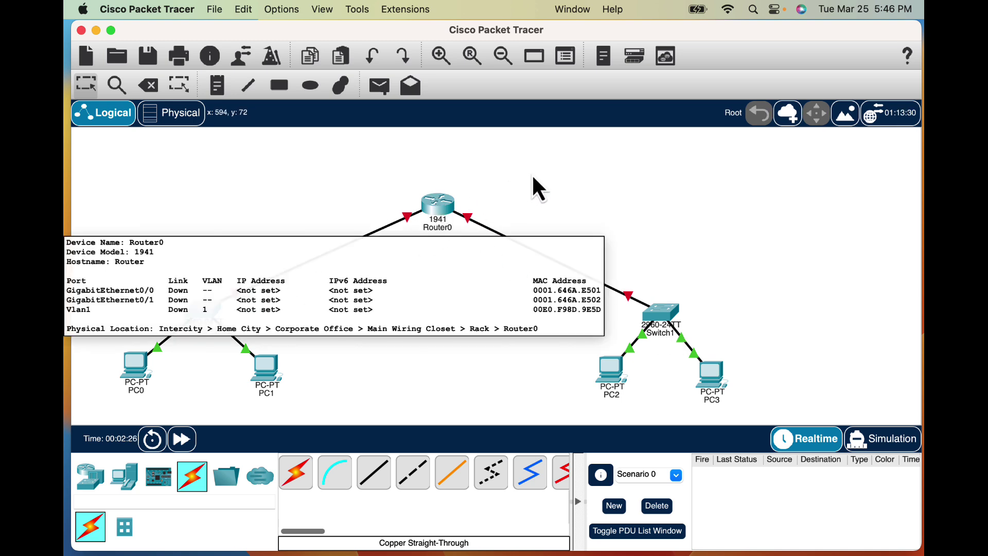
pyautogui.moveTo(437, 207)
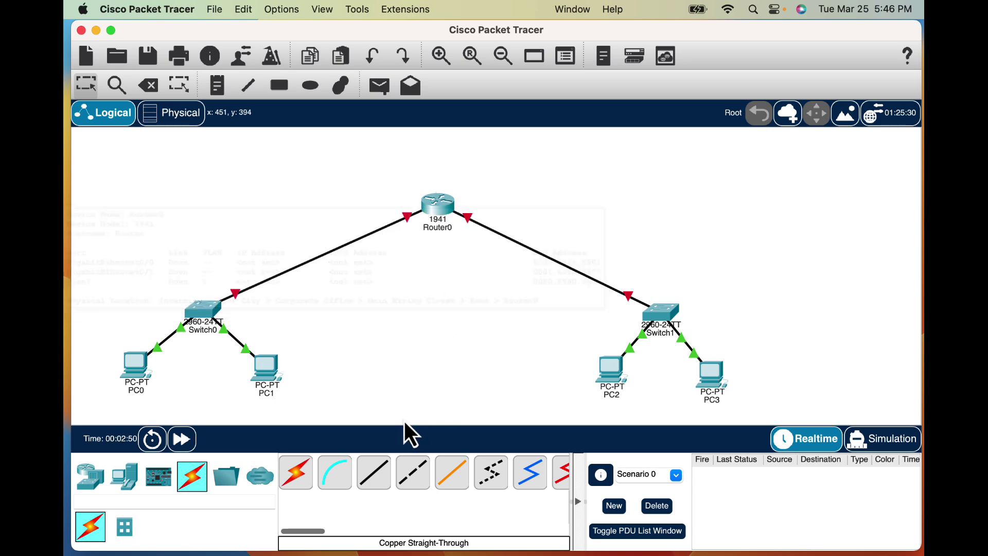
# Open Router0's CLI and answer 'no' to the initial configuration dialog.
pyautogui.click(441, 216)
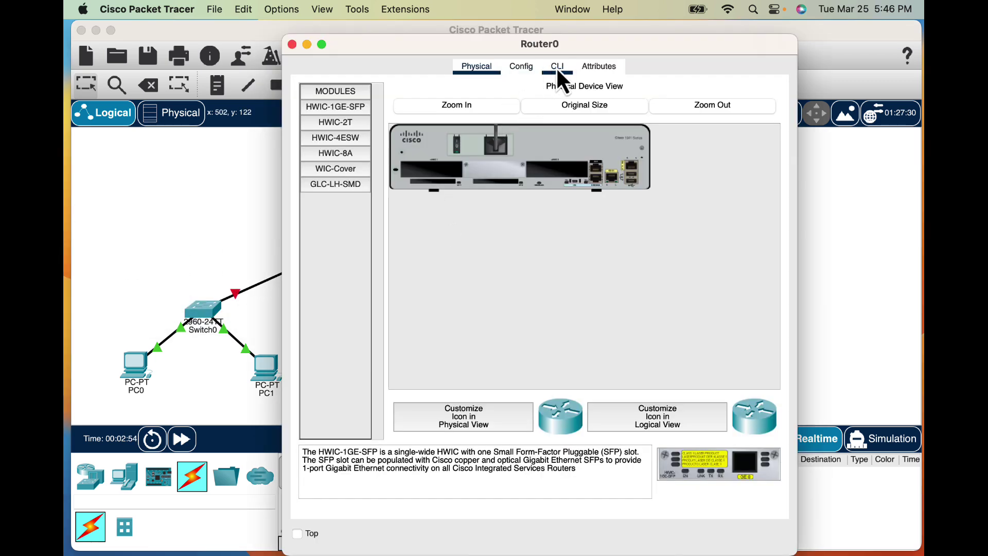
pyautogui.click(558, 71)
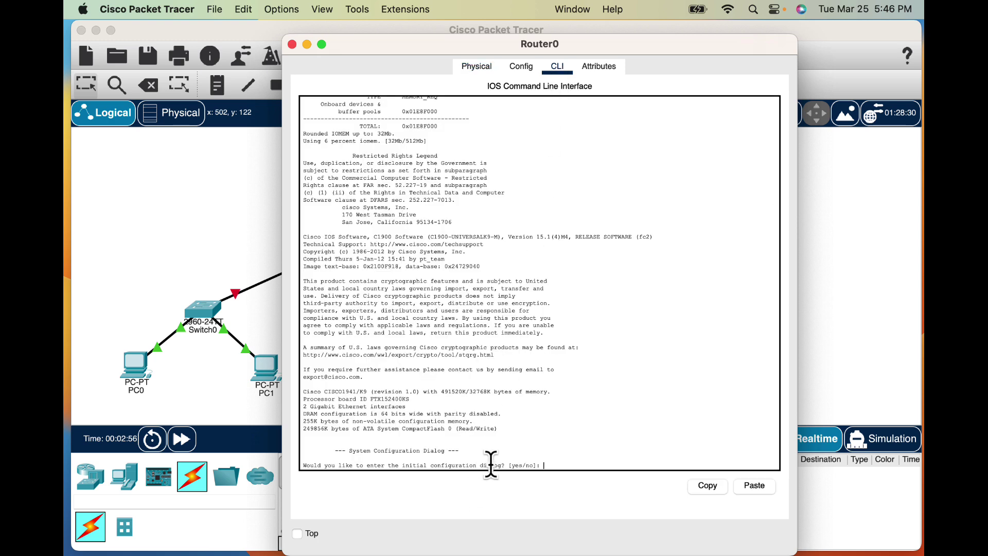
pyautogui.click(554, 458)
pyautogui.press('Return')
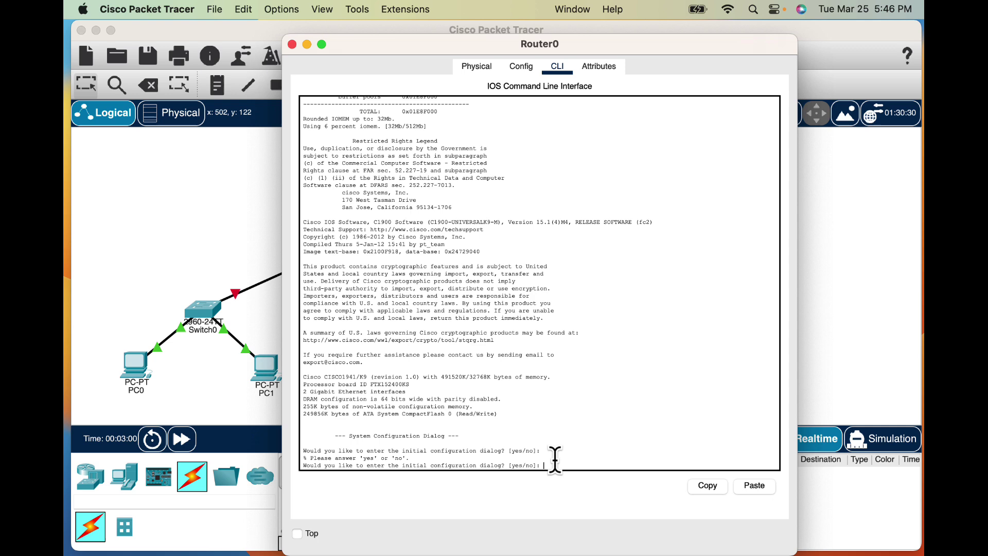
pyautogui.write('no')
pyautogui.press('Return')
pyautogui.press('Return')
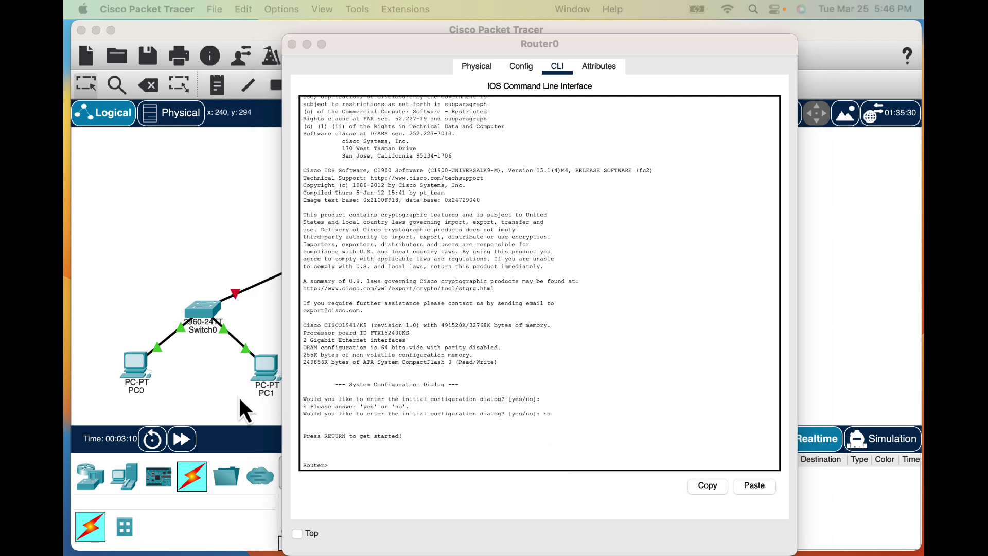
# Enter enable and configure terminal, then type interface g0/0.
pyautogui.click(417, 462)
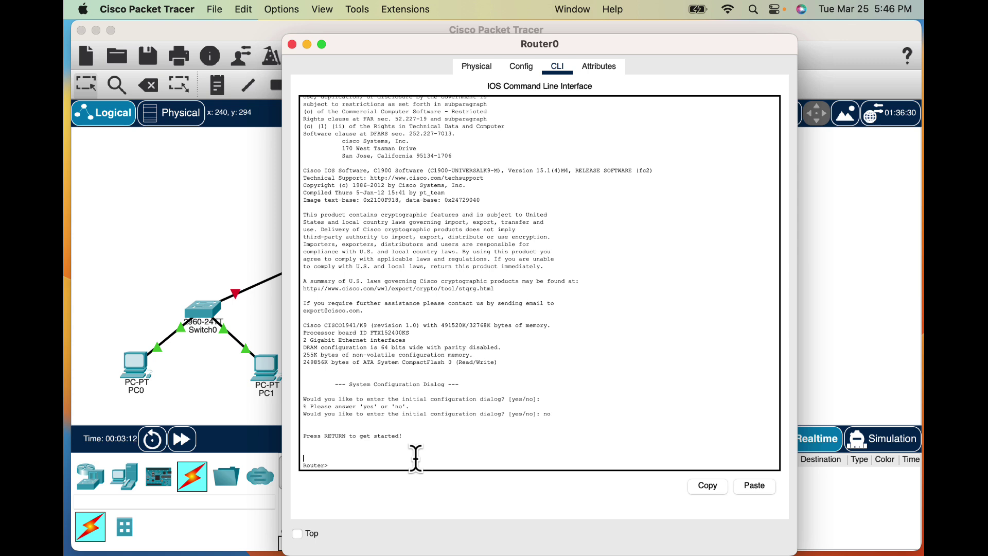
pyautogui.write('enable')
pyautogui.press('Return')
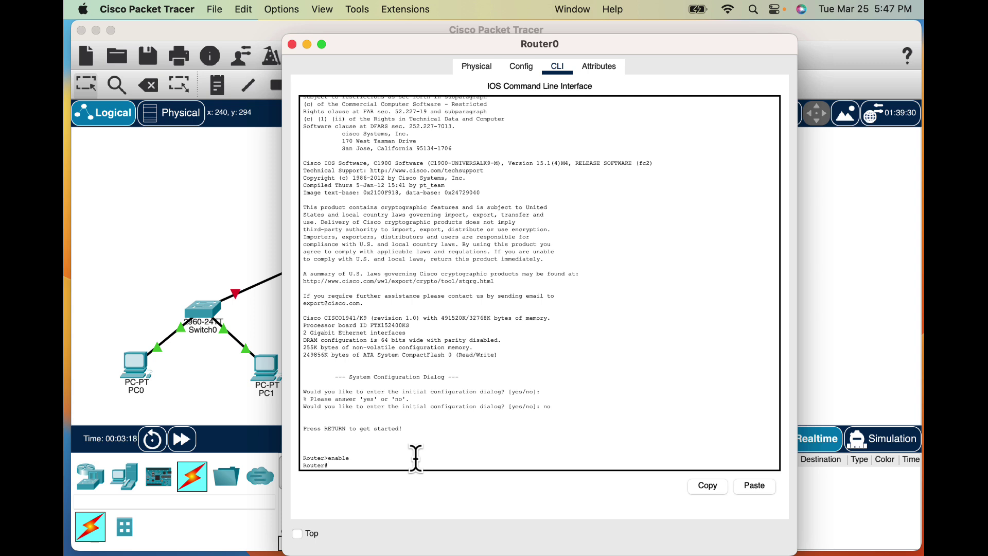
pyautogui.write('conf')
pyautogui.write('iguring')
pyautogui.press('BackSpace')
pyautogui.press('BackSpace')
pyautogui.write('e terminal')
pyautogui.press('Return')
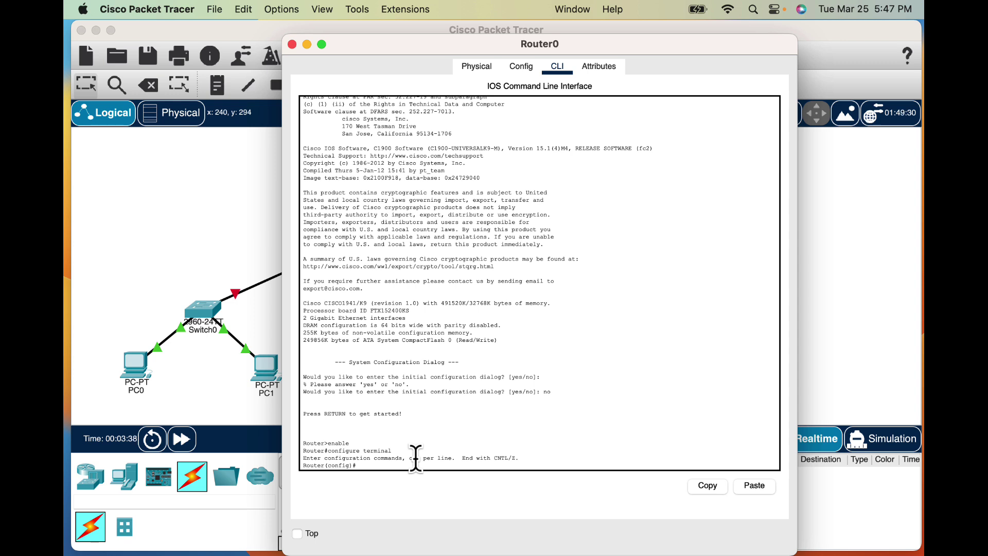
pyautogui.write('interface g0/0')
# Select GigabitEthernet0/0, assign 192.168.1.1 255.255.255.0, and enable it with no shutdown.
pyautogui.press('Return')
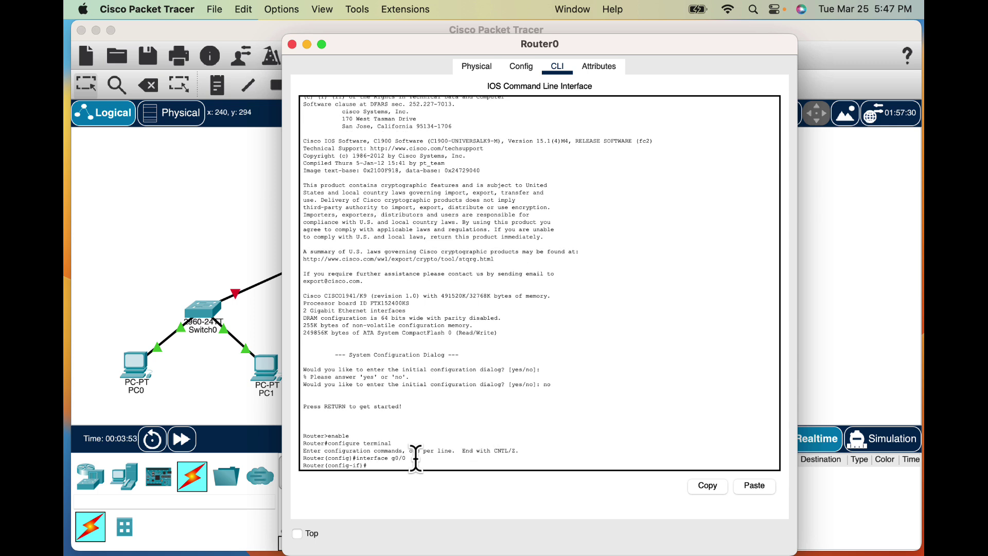
pyautogui.write('ip add')
pyautogui.write('ress 19')
pyautogui.write('2.168.1')
pyautogui.write(' 255.255.255')
pyautogui.write('.255')
pyautogui.write('0')
pyautogui.press('Return')
pyautogui.write('no')
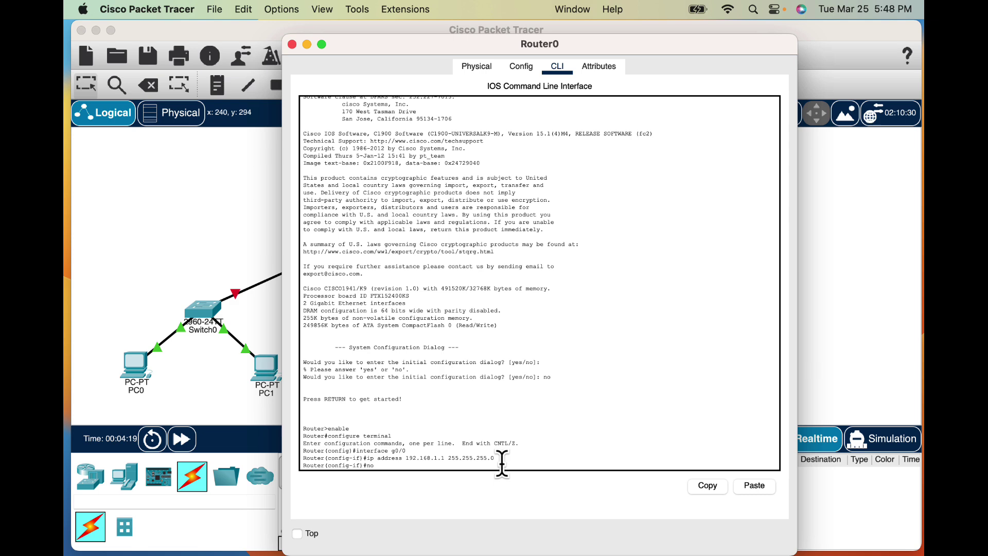
pyautogui.write(' shutdown')
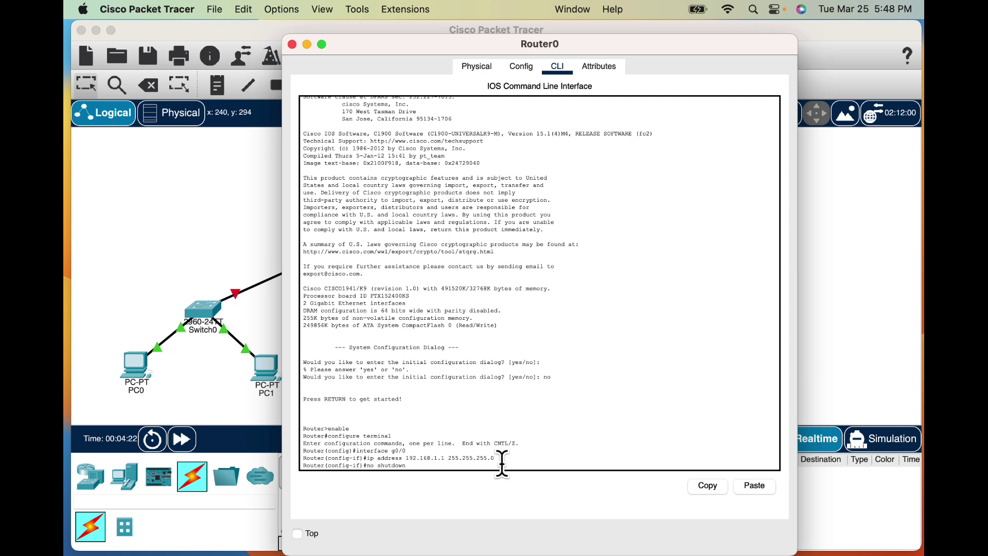
pyautogui.press('Return')
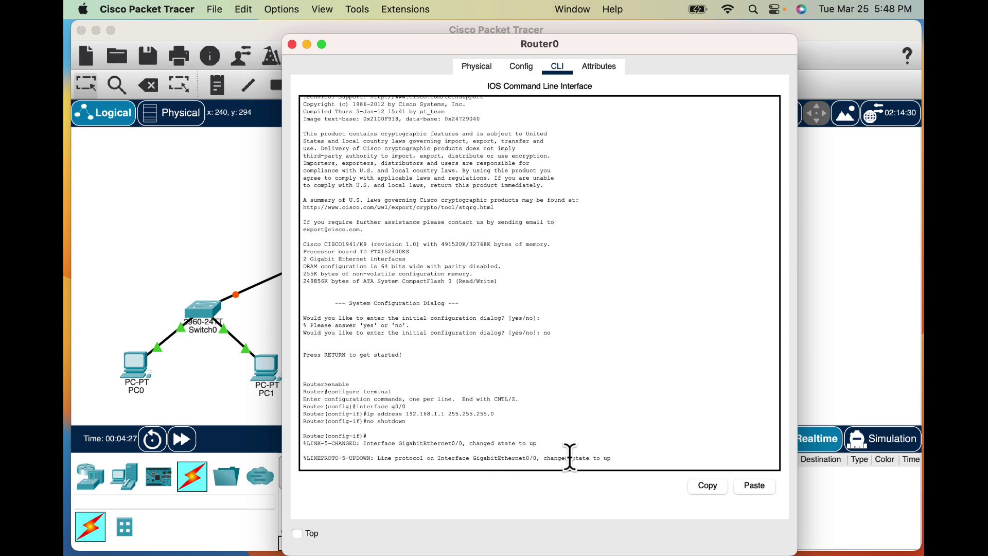
pyautogui.click(652, 437)
pyautogui.press('Return')
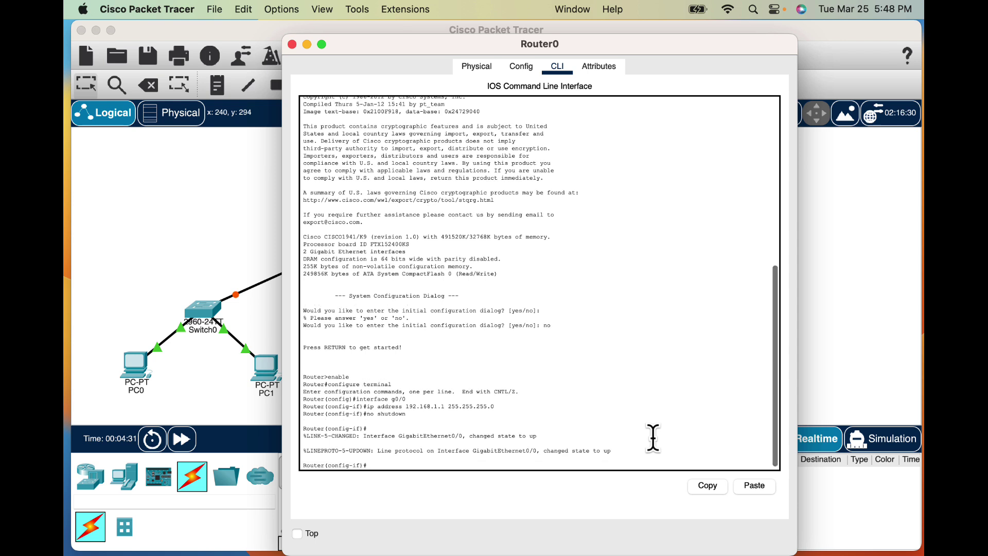
# Exit GigabitEthernet0/0 and enter interface configuration for g0/1.
pyautogui.write('ext')
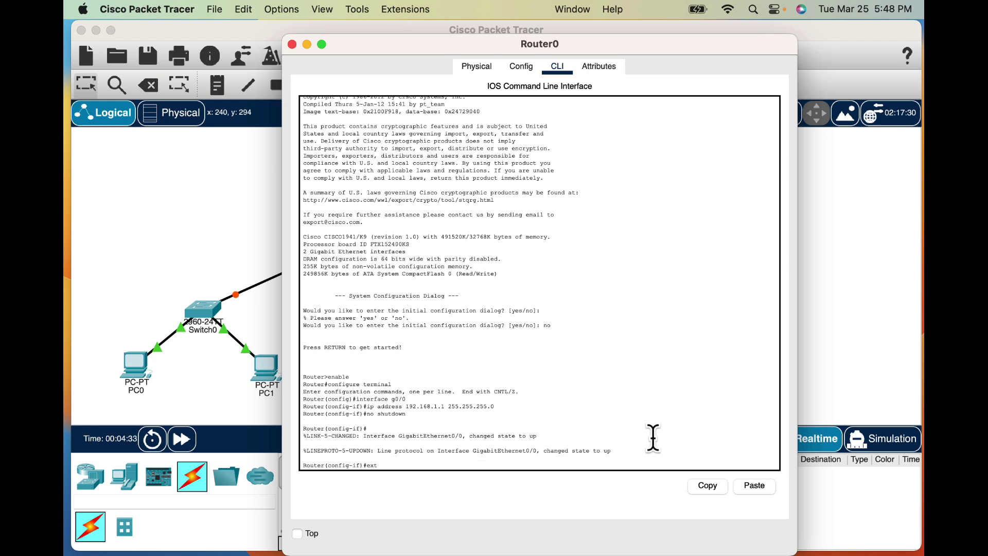
pyautogui.press('BackSpace')
pyautogui.press('BackSpace')
pyautogui.write('exit')
pyautogui.press('Return')
pyautogui.write('exit')
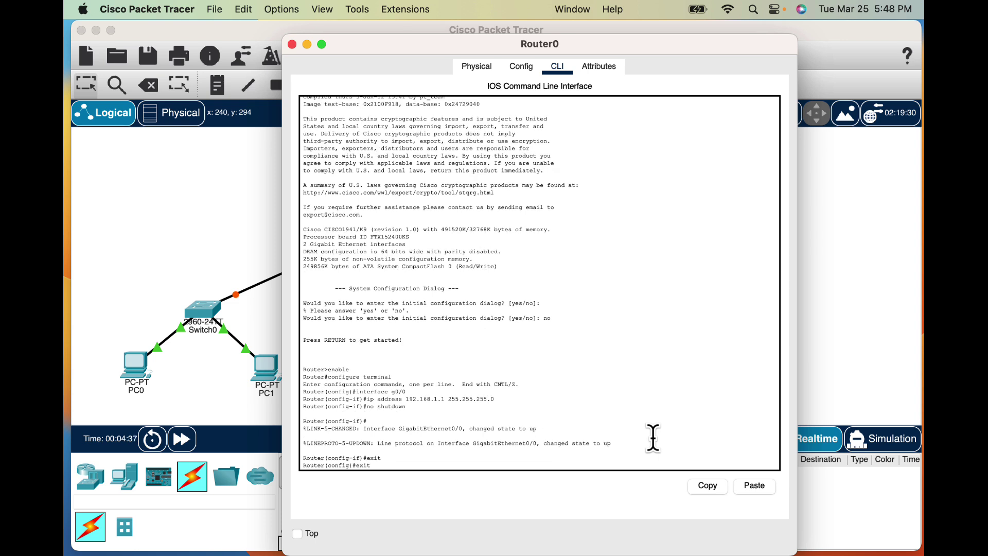
pyautogui.press('BackSpace')
pyautogui.press('BackSpace')
pyautogui.press('BackSpace')
pyautogui.press('BackSpace')
pyautogui.write('interface g0/1')
pyautogui.press('Return')
# Assign 192.168.2.1 255.255.255.0 to GigabitEthernet0/1 and enable it with no shutdown.
pyautogui.write('if)#i')
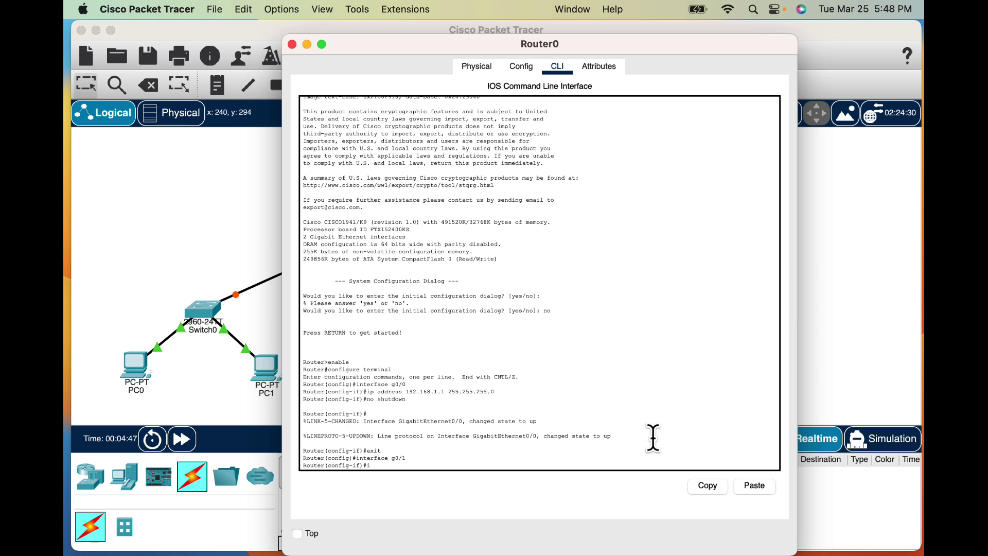
pyautogui.write('p address 192.168.2.1 255.255.255.0')
pyautogui.press('Return')
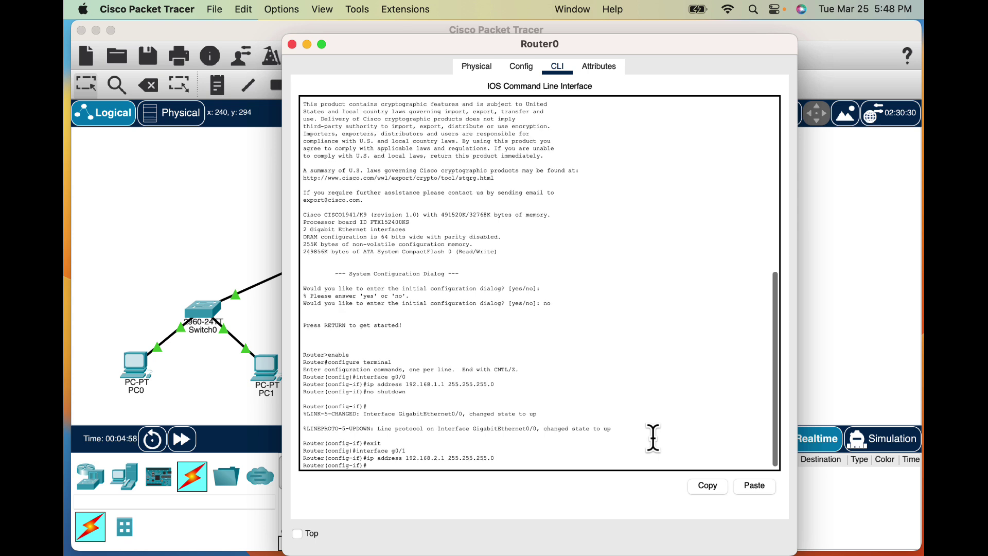
pyautogui.write('no u')
pyautogui.press('BackSpace')
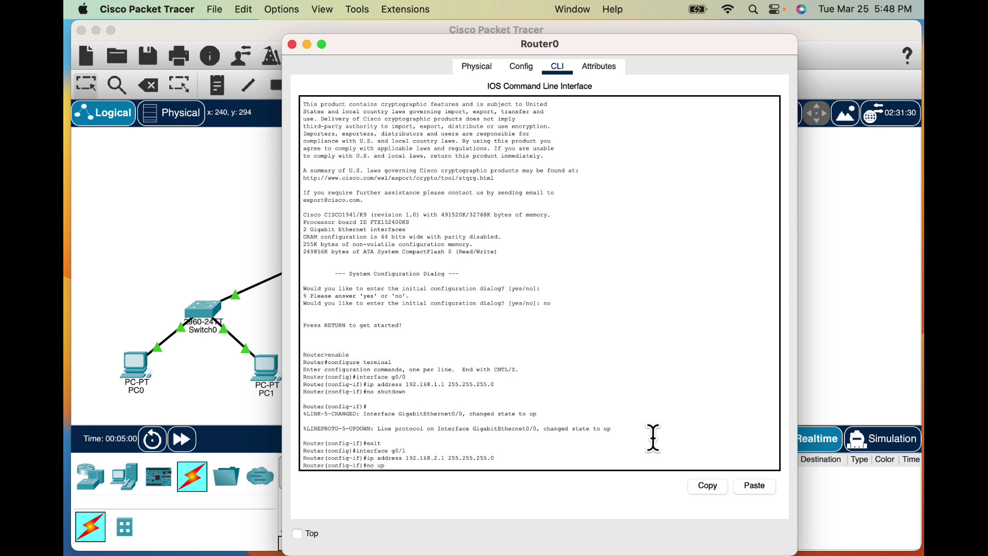
pyautogui.write('shtu')
pyautogui.press('BackSpace')
pyautogui.press('BackSpace')
pyautogui.write('utdown')
pyautogui.press('Return')
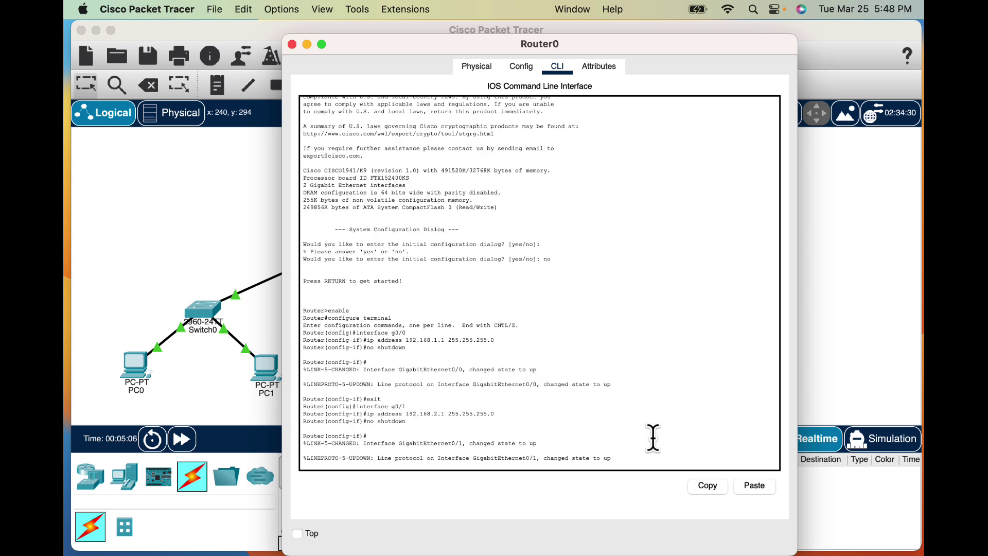
# Close Router0's window and open PC0's device window from the topology.
pyautogui.click(292, 44)
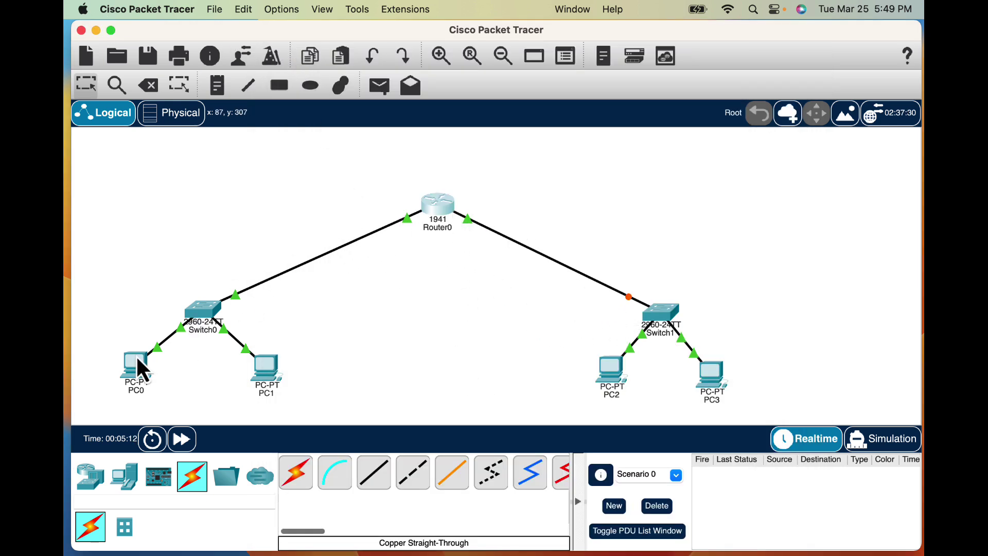
pyautogui.moveTo(430, 210)
pyautogui.moveTo(136, 364)
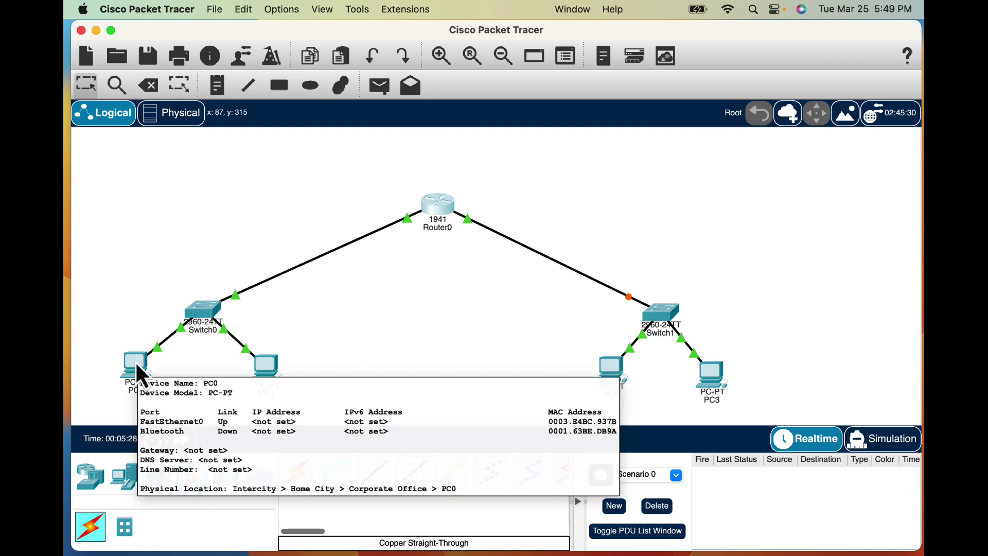
pyautogui.click(134, 360)
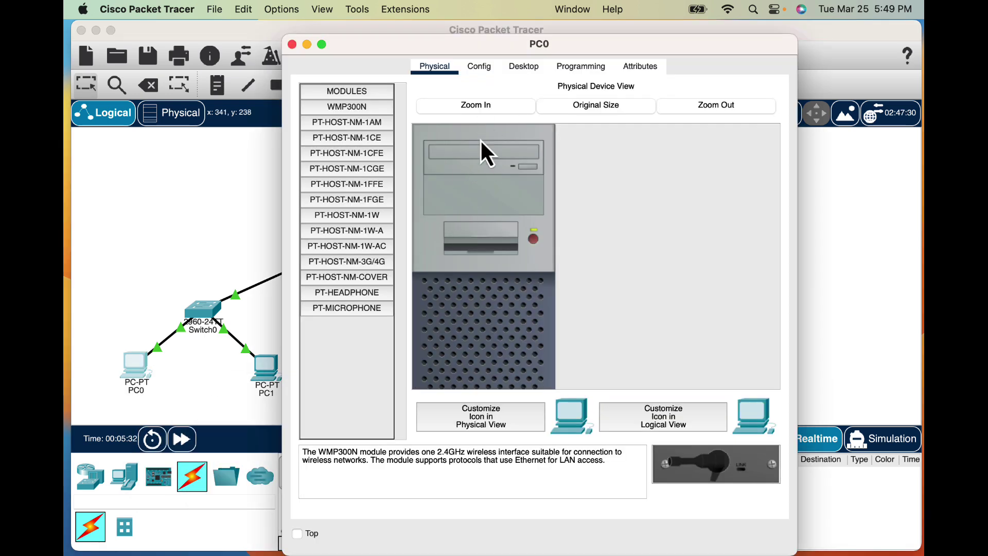
# In PC0's IP Configuration, set 192.168.1.10, mask 255.255.255.0, gateway 192.168.1.1.
pyautogui.click(521, 65)
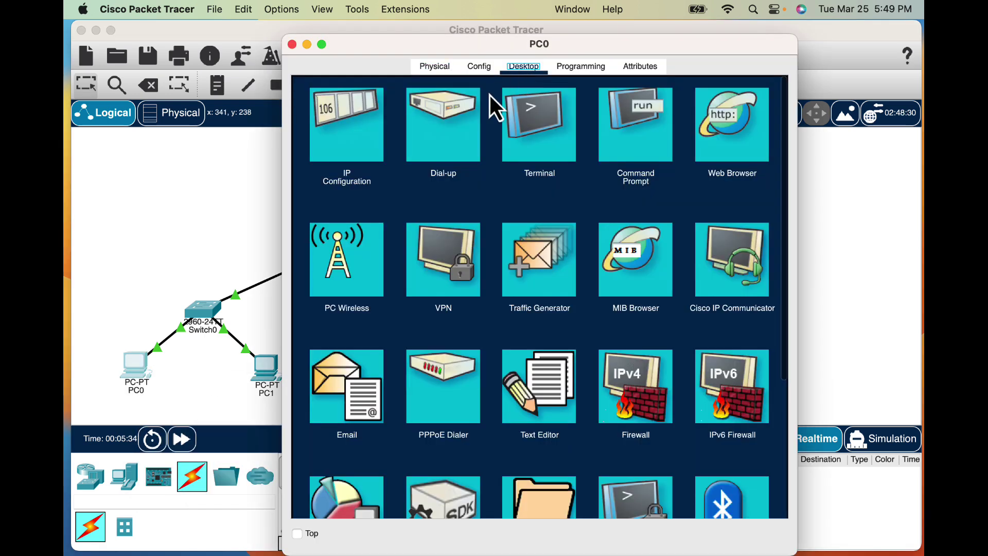
pyautogui.click(337, 117)
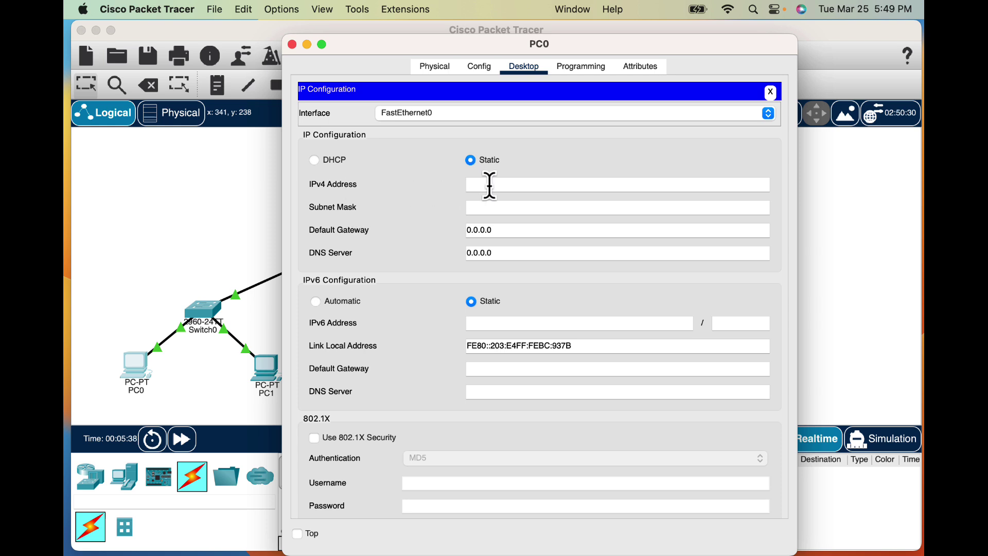
pyautogui.write('192.1.13')
pyautogui.write('.1.')
pyautogui.write('10')
pyautogui.press('Tab')
pyautogui.press('Tab')
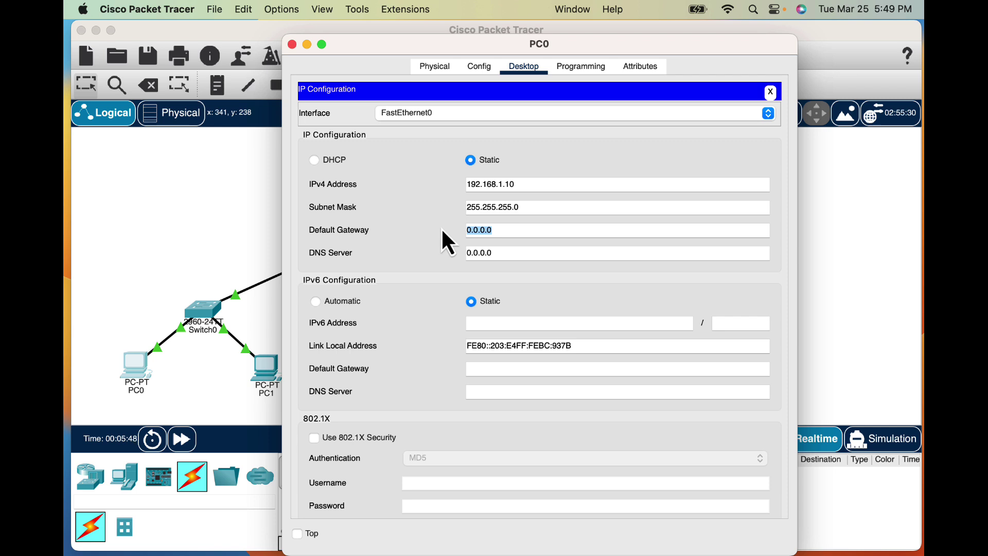
pyautogui.write('192.168.1.1')
pyautogui.moveTo(516, 229); pyautogui.dragTo(426, 229)
pyautogui.click(443, 266)
# Close PC0, then in PC1's IP Configuration enter 192.168.1.11, mask 255.255.255.0, gateway 192.168.1.1.
pyautogui.click(291, 43)
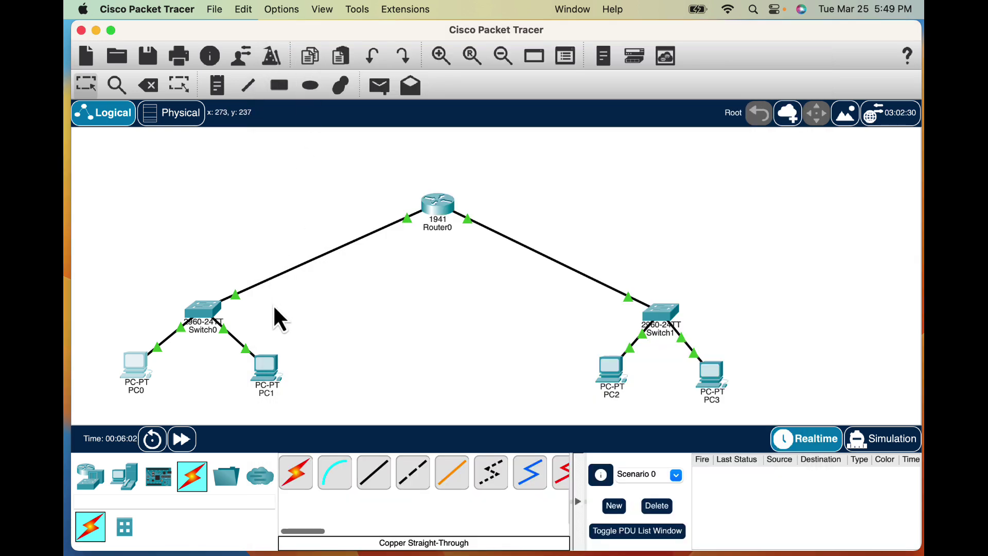
pyautogui.click(269, 370)
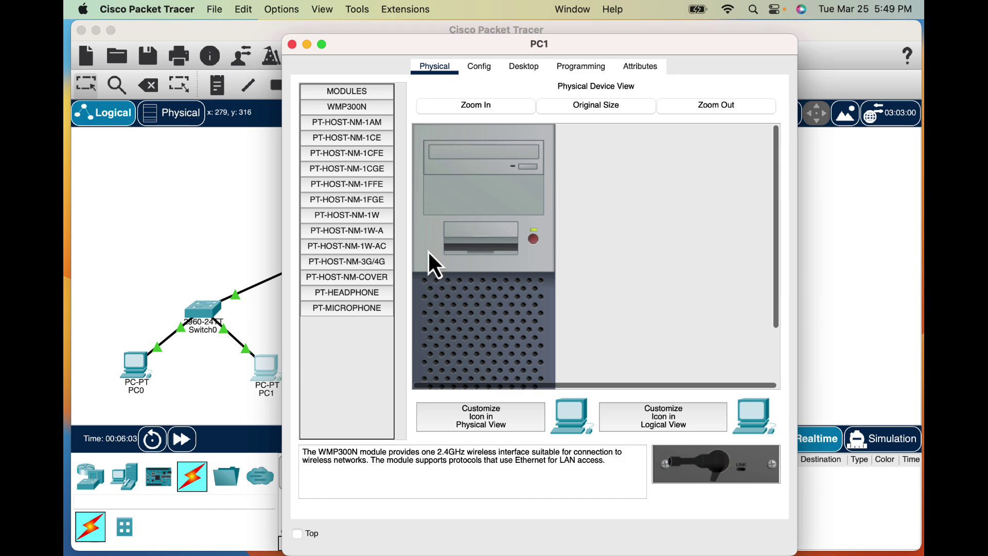
pyautogui.click(518, 67)
pyautogui.click(351, 124)
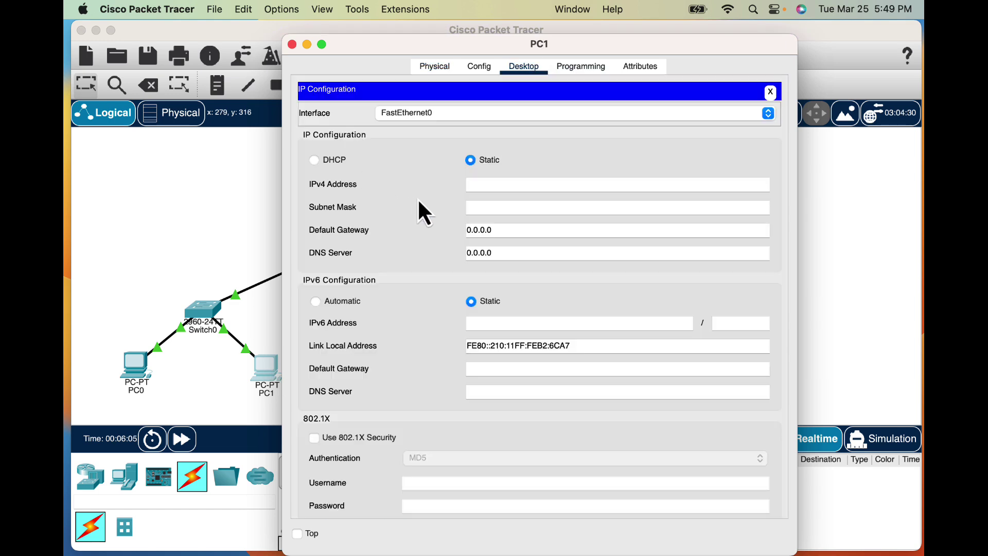
pyautogui.write('192.168.1.11')
pyautogui.click(482, 207)
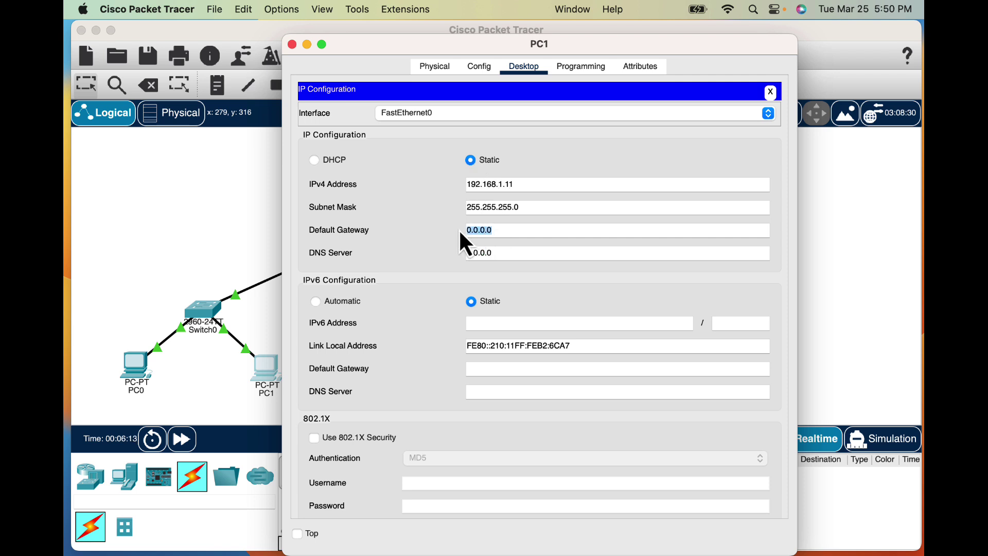
pyautogui.write('192.168.1.1')
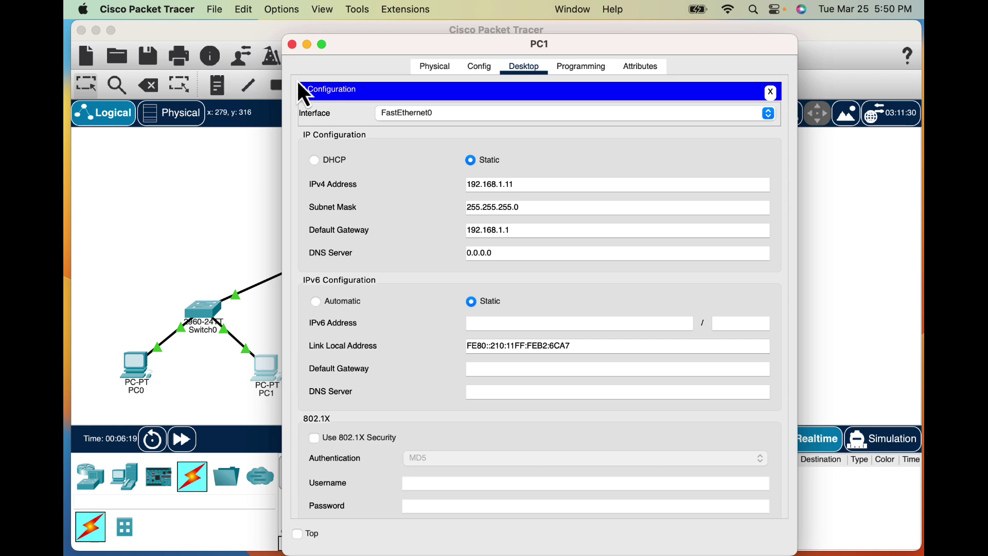
# Close PC1's window and open PC2's Desktop IP Configuration.
pyautogui.click(292, 45)
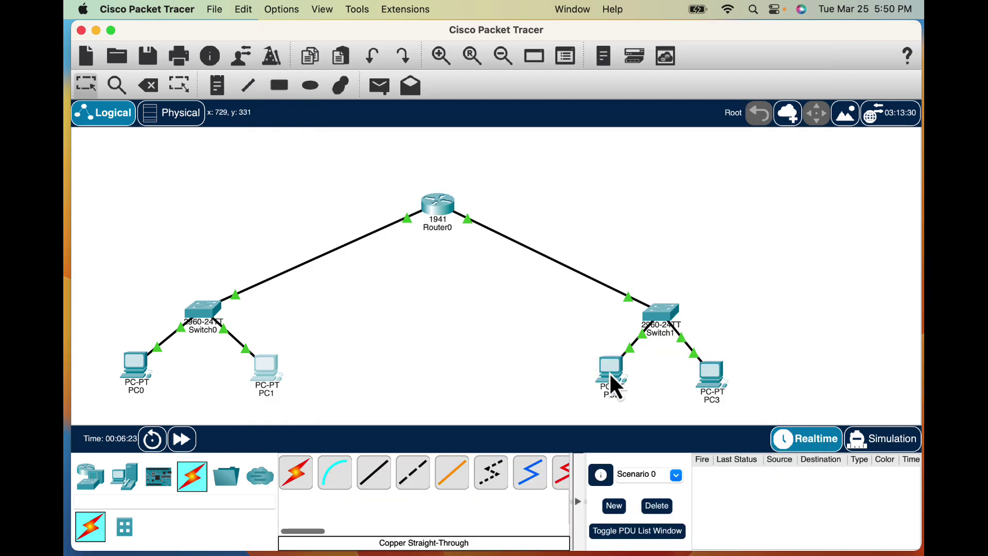
pyautogui.click(609, 371)
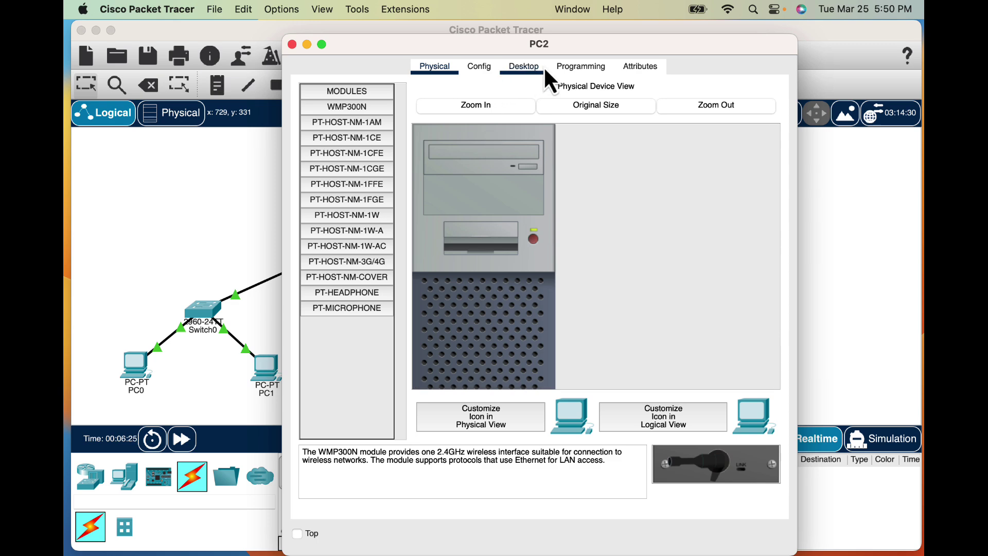
pyautogui.click(530, 68)
pyautogui.click(345, 121)
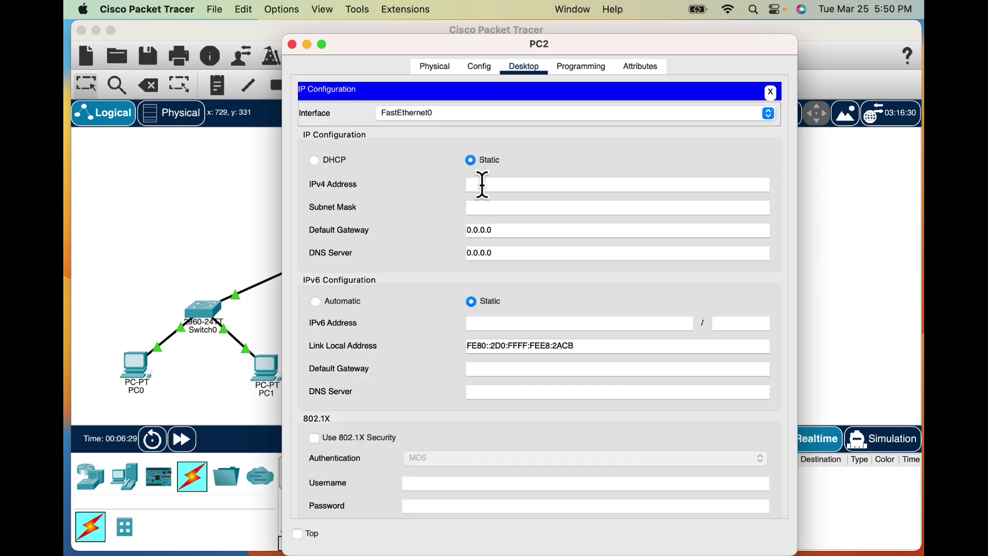
# Enter PC2's address 192.168.2.10, mask 255.255.255.0 and gateway 192.168.2.1.
pyautogui.click(482, 186)
pyautogui.write('192.168.2.1')
pyautogui.write('90')
pyautogui.press('BackSpace')
pyautogui.press('BackSpace')
pyautogui.write('0')
pyautogui.click(551, 206)
pyautogui.press('BackSpace')
pyautogui.press('BackSpace')
pyautogui.press('BackSpace')
pyautogui.press('BackSpace')
pyautogui.press('BackSpace')
pyautogui.press('BackSpace')
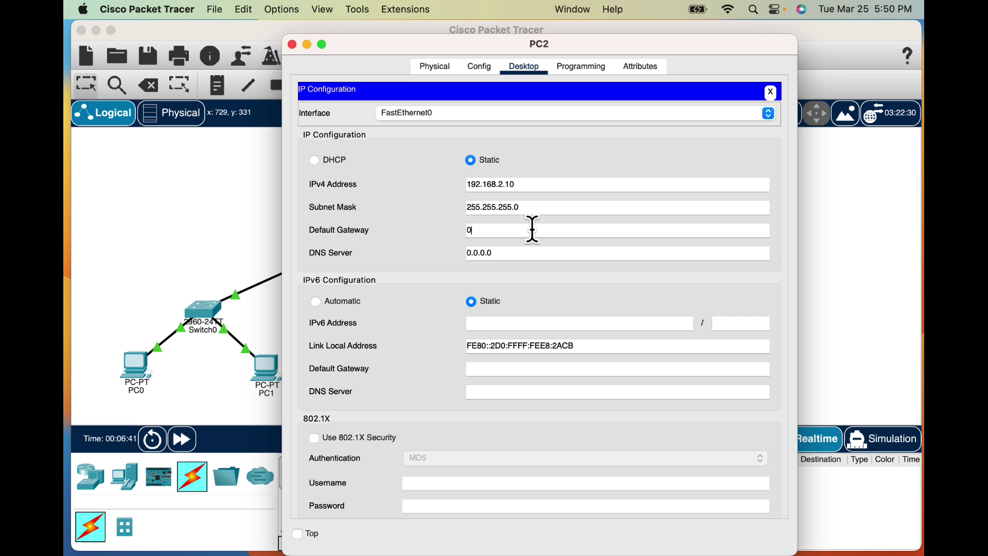
pyautogui.write('192')
pyautogui.press('BackSpace')
pyautogui.press('BackSpace')
pyautogui.press('BackSpace')
pyautogui.press('BackSpace')
pyautogui.write('192.168.2.1')
# Set PC3's IP Configuration to 192.168.2.11, mask 255.255.255.0, gateway 192.168.2.1.
pyautogui.click(292, 45)
pyautogui.click(715, 377)
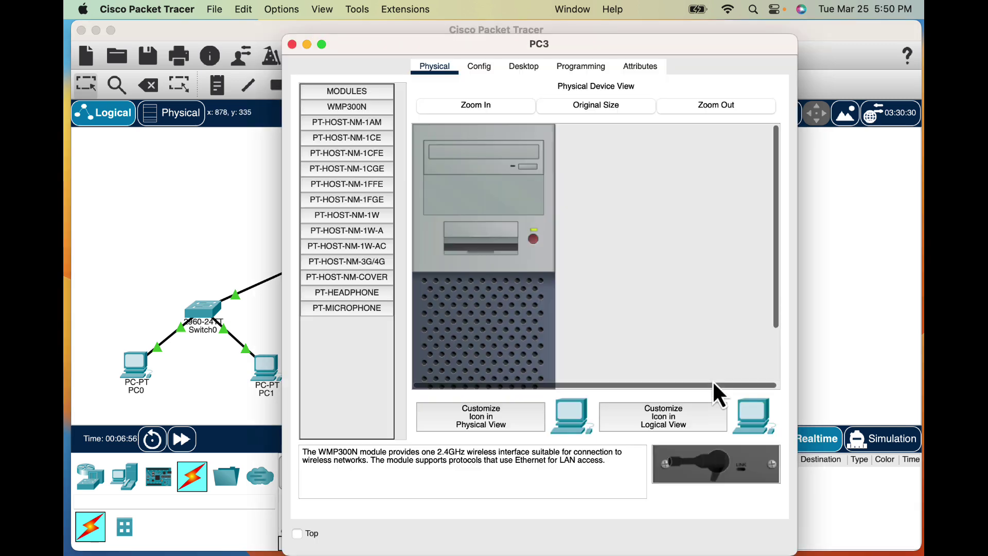
pyautogui.click(515, 64)
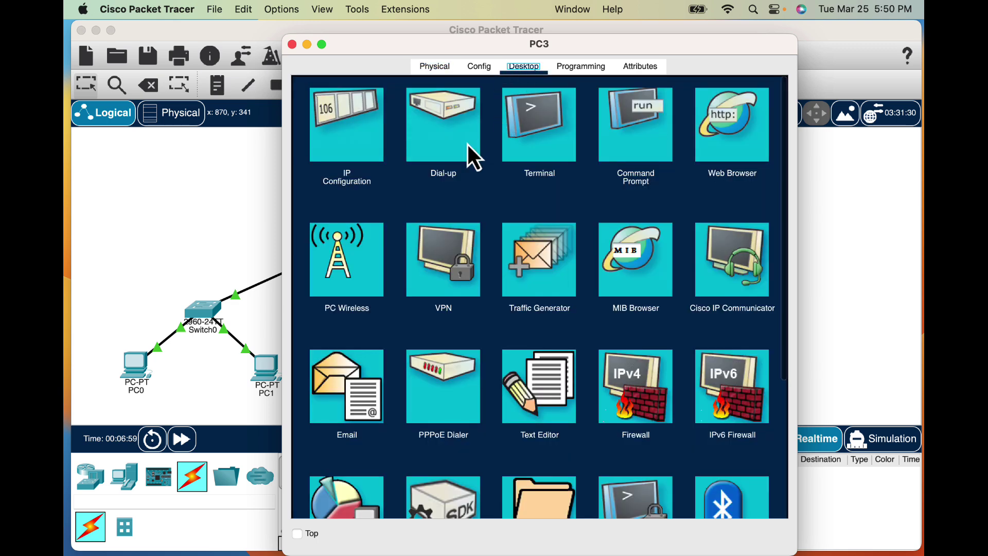
pyautogui.click(354, 113)
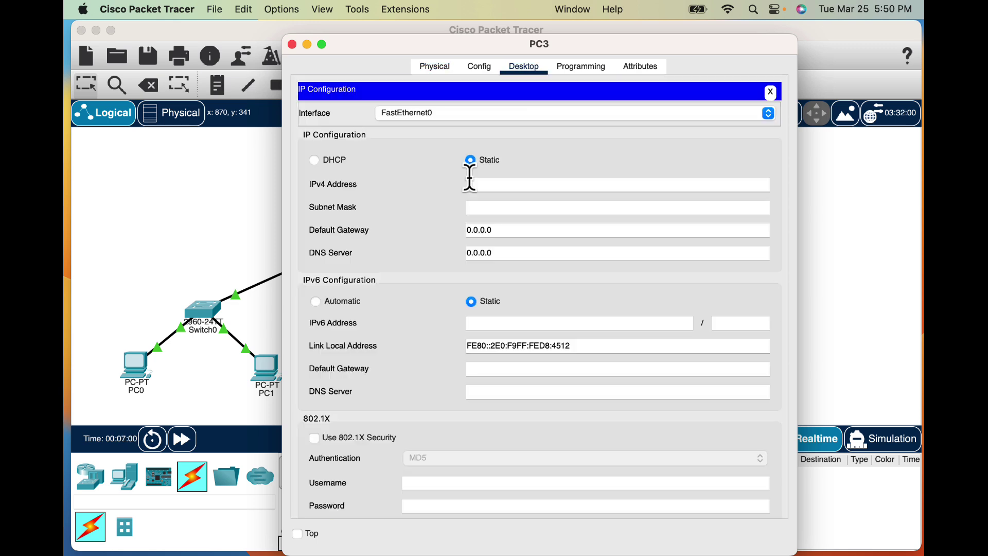
pyautogui.click(512, 184)
pyautogui.write('192.168.2.11')
pyautogui.press('Tab')
pyautogui.press('Tab')
pyautogui.write('192.1')
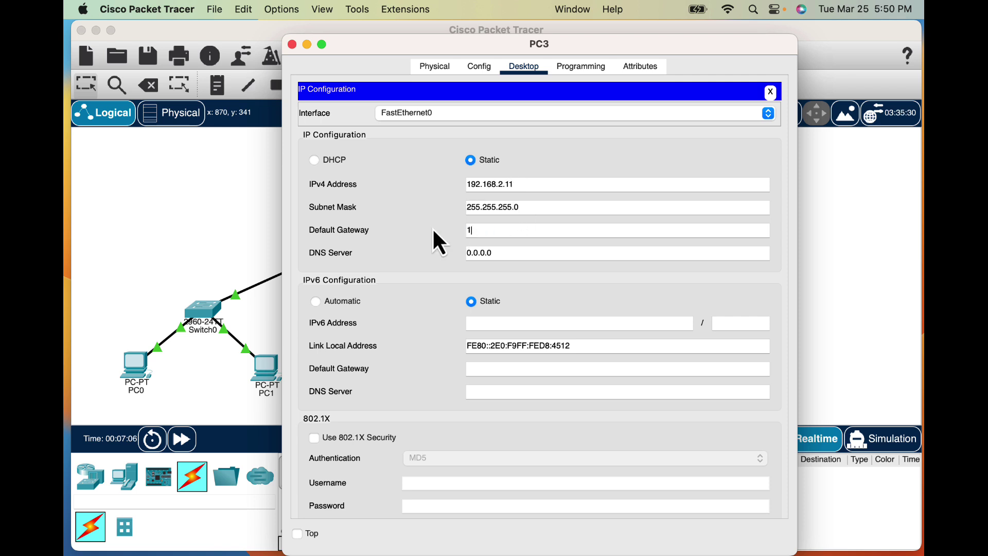
pyautogui.write('68.2.1')
pyautogui.click(431, 230)
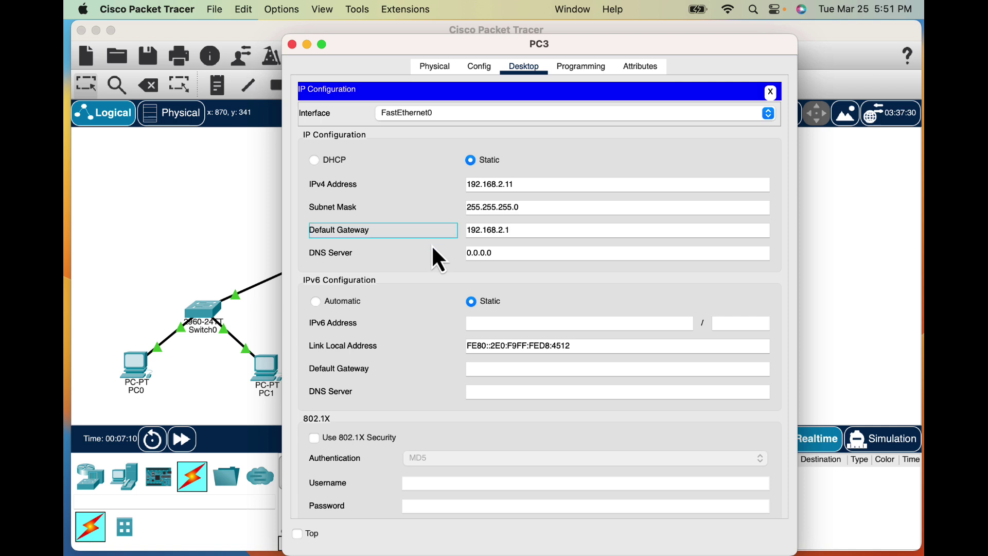
# Close PC3's window and fast-forward the simulation clock several times.
pyautogui.click(291, 45)
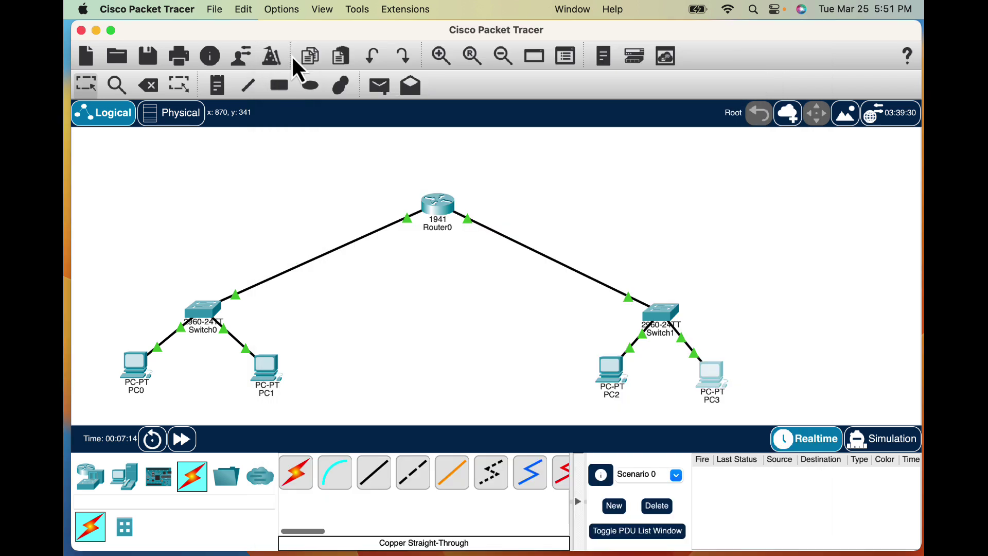
pyautogui.click(181, 441)
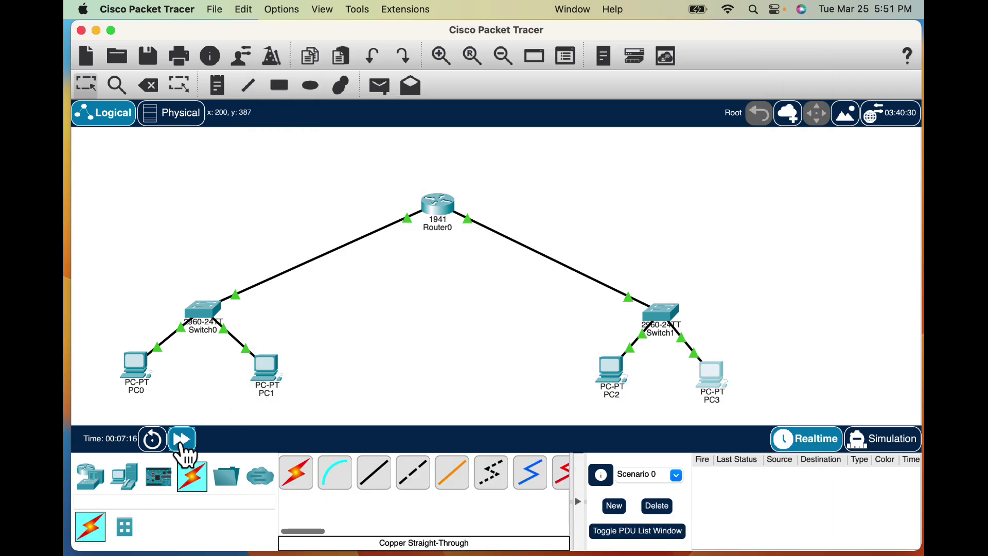
pyautogui.click(182, 440)
pyautogui.click(182, 440)
pyautogui.click(182, 440)
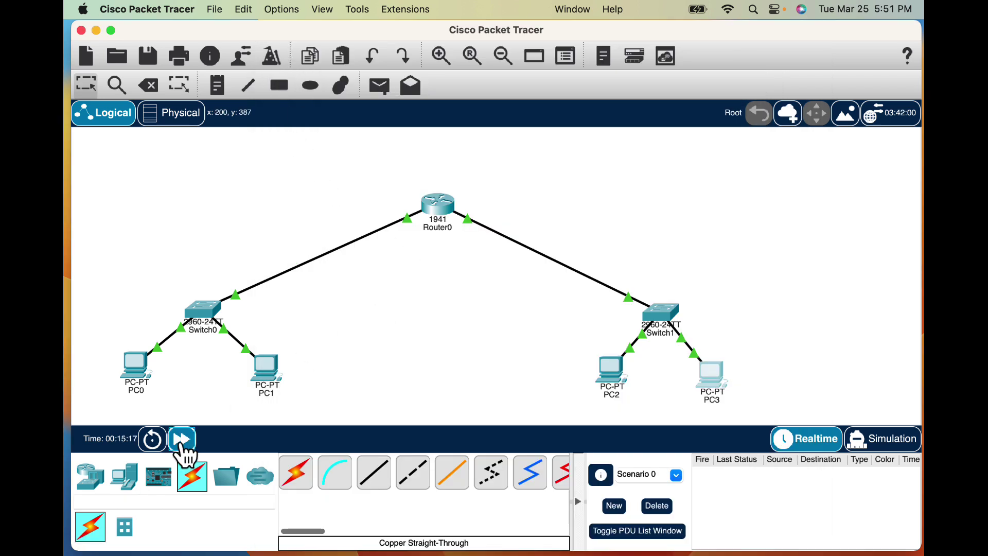
pyautogui.click(182, 440)
pyautogui.click(182, 440)
# Send simple PDU pings from PC0 to PC1 (succeeds) and PC0 to PC2 (fails), then advance the clock.
pyautogui.click(382, 83)
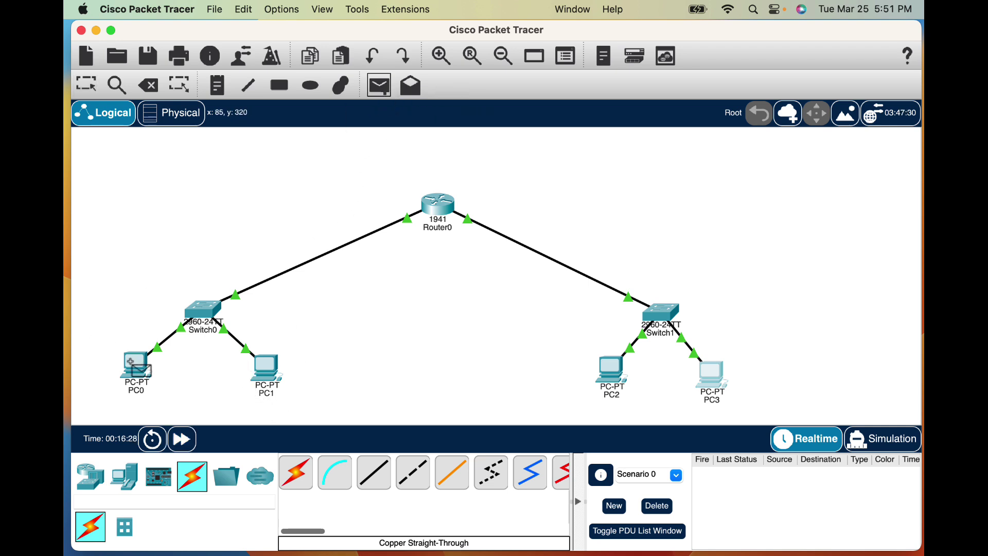
pyautogui.click(132, 362)
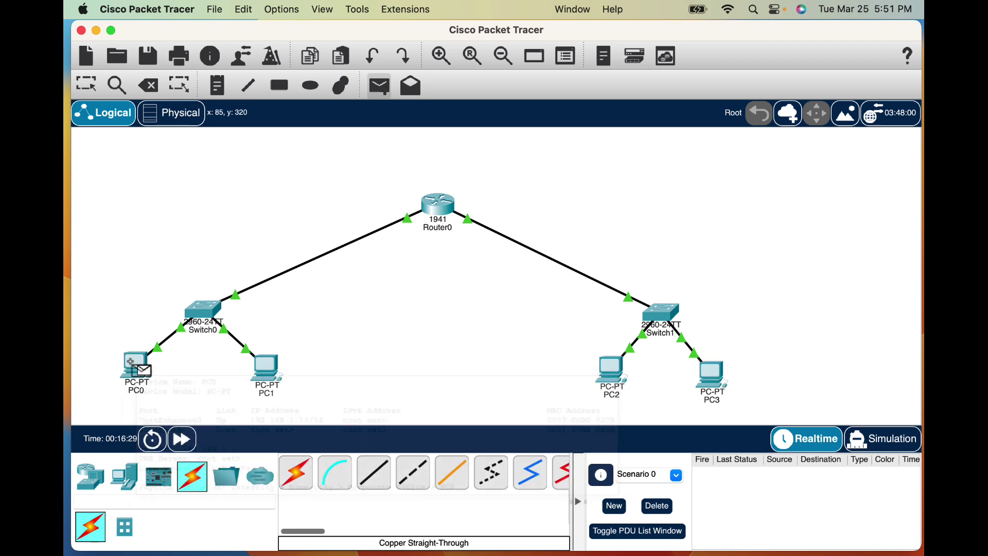
pyautogui.click(265, 370)
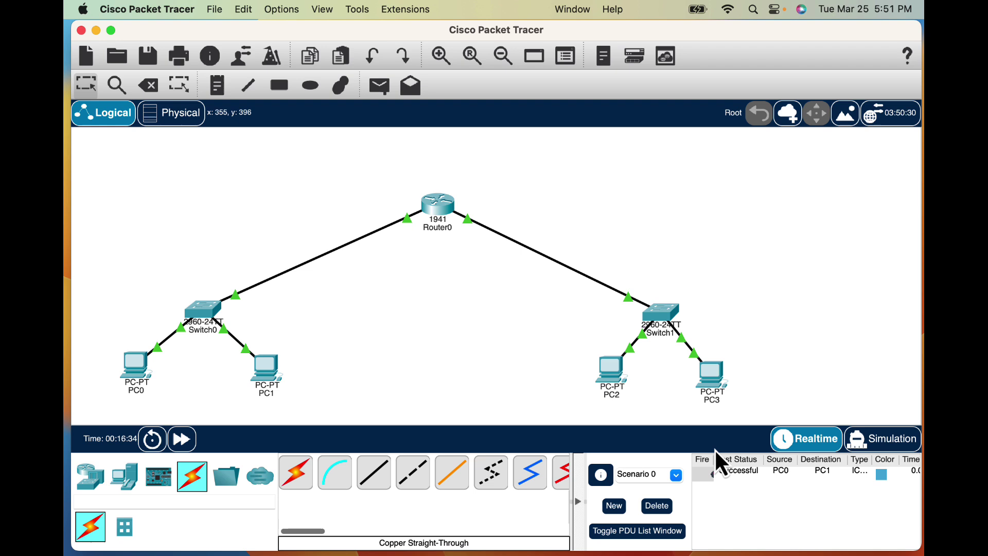
pyautogui.click(378, 88)
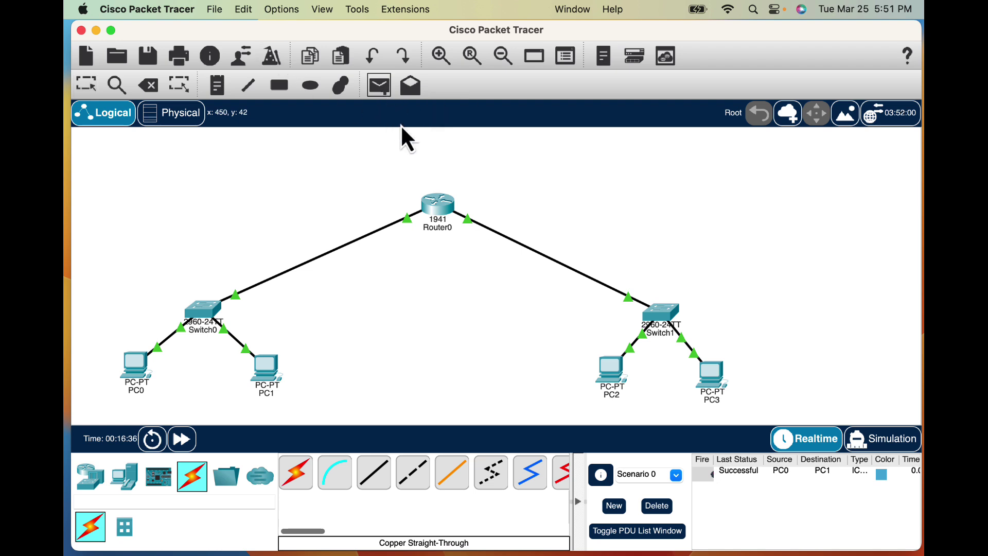
pyautogui.click(131, 363)
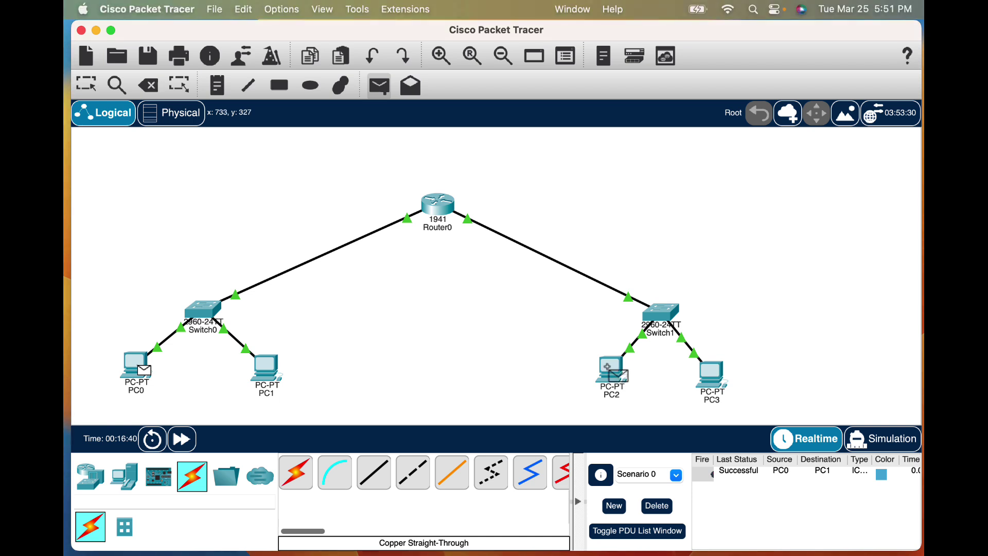
pyautogui.click(610, 367)
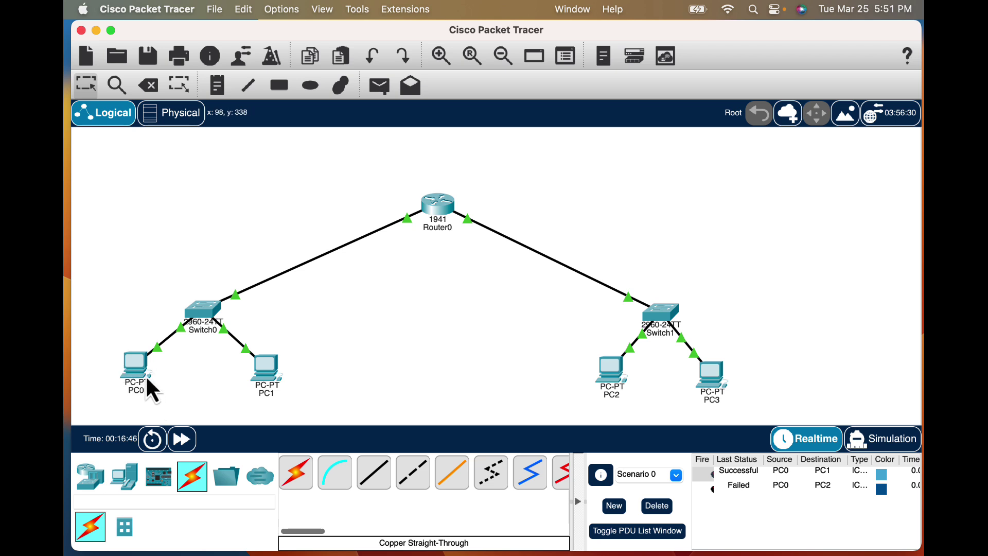
pyautogui.click(183, 438)
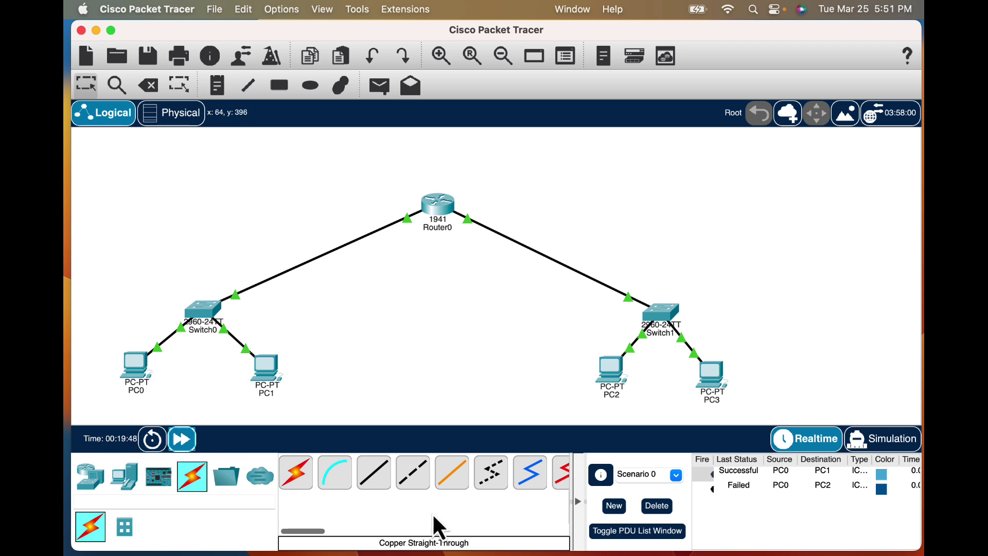
# Delete the old PDUs, create Scenario 1, and send a successful PC0→PC2 simple PDU ping.
pyautogui.click(663, 508)
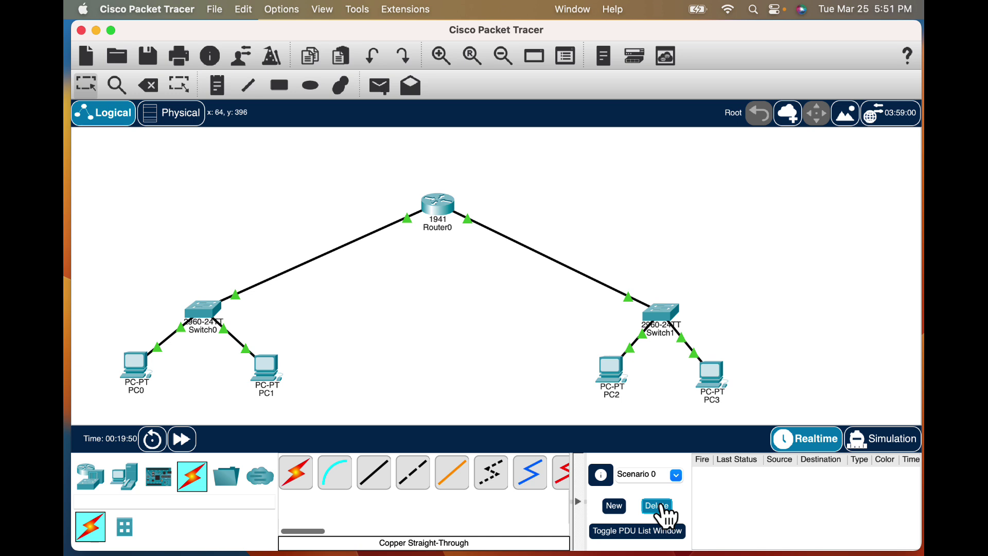
pyautogui.click(614, 505)
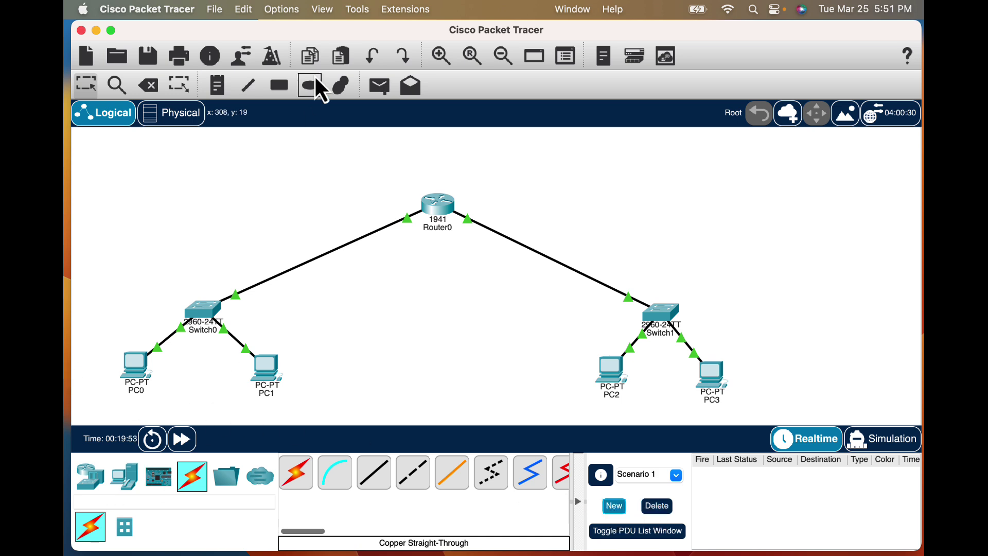
pyautogui.click(379, 86)
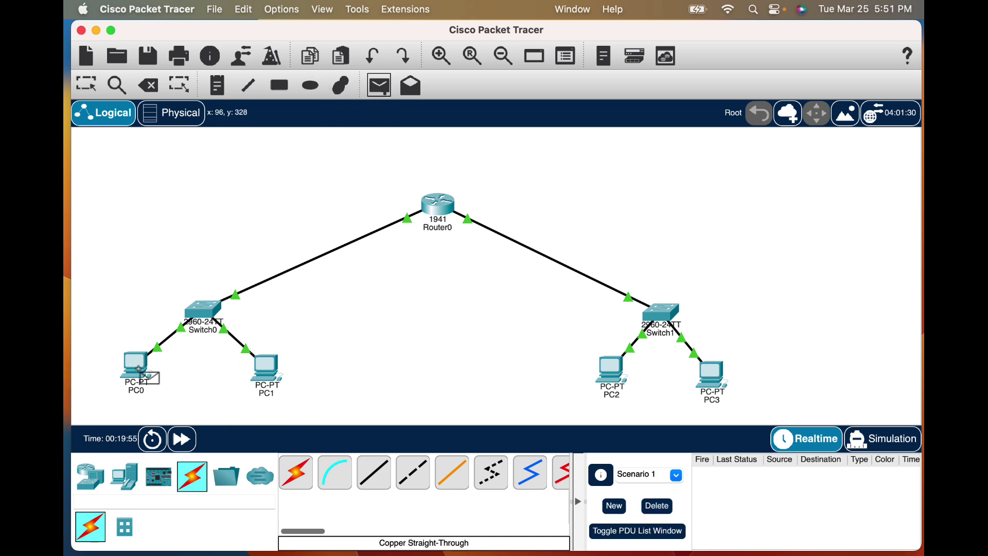
pyautogui.click(610, 369)
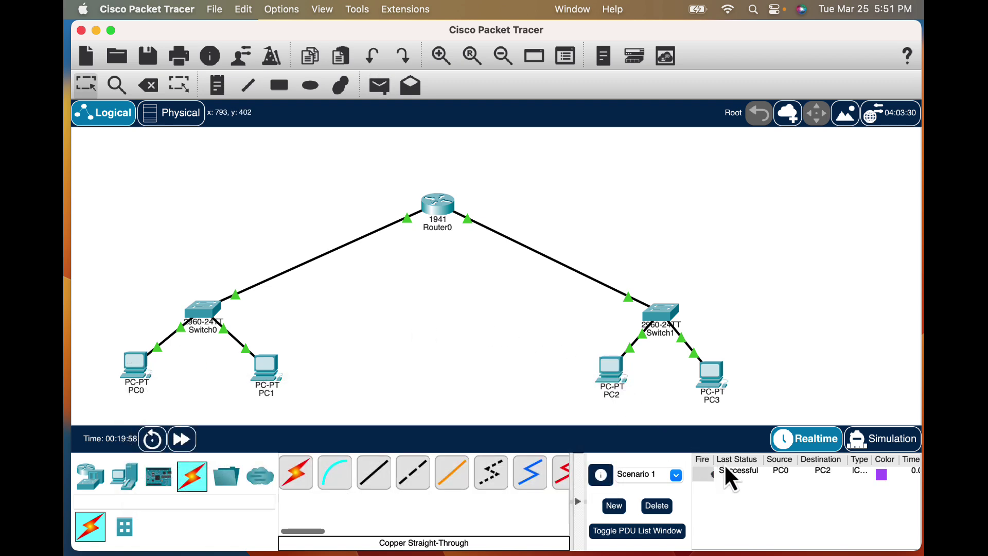